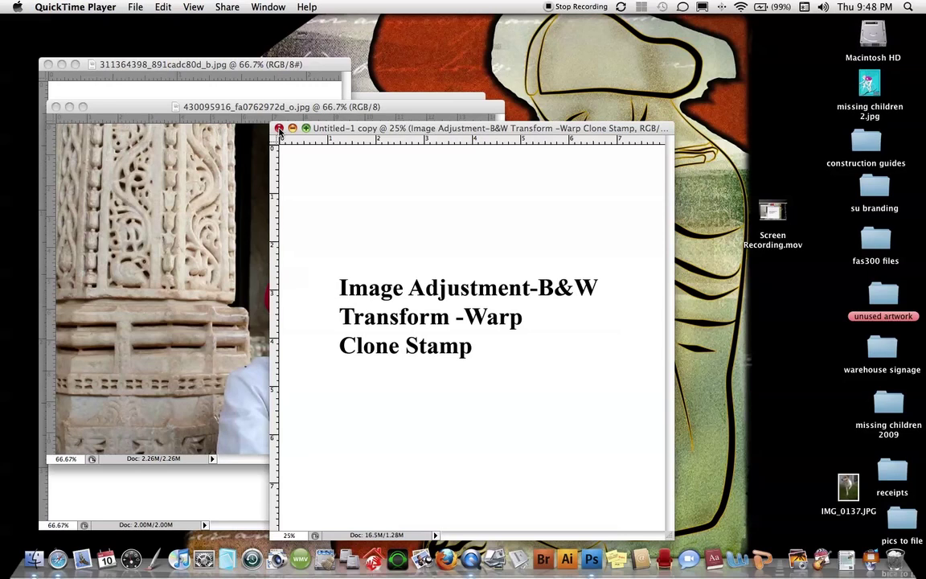
# Switch to Photoshop, close the Untitled-1 copy text document and bring the blank Untitled-1 document in front of the other images
pyautogui.click(279, 129)
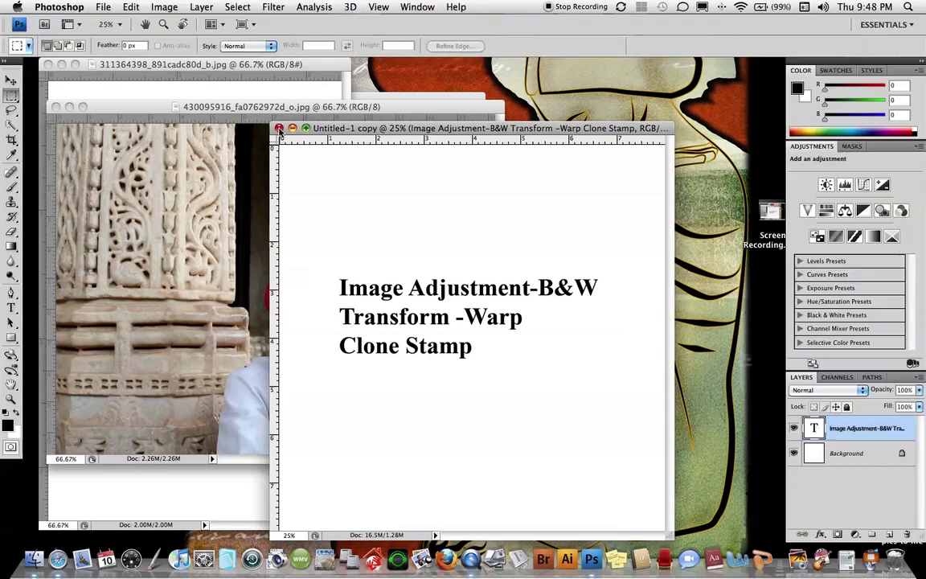
pyautogui.click(405, 177)
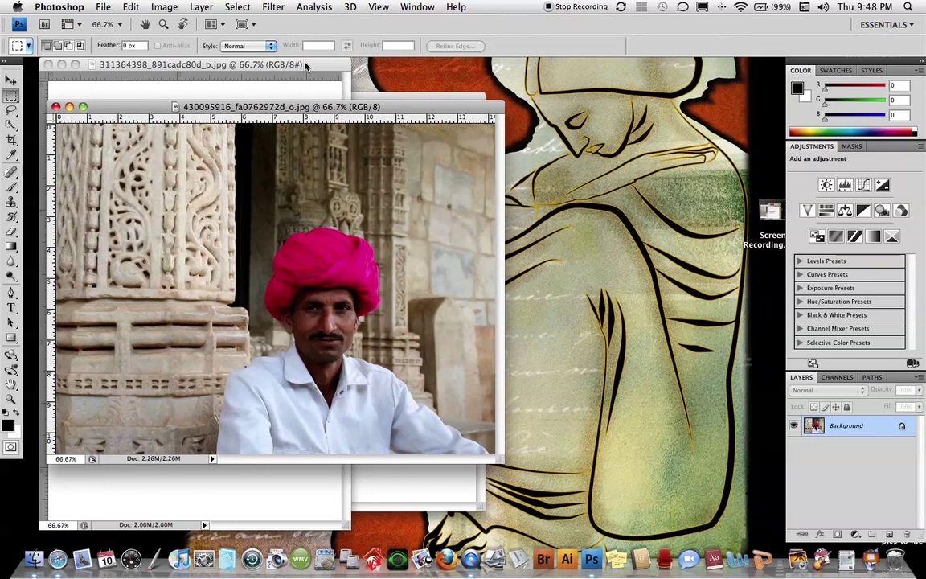
pyautogui.press('F10')
pyautogui.click(696, 231)
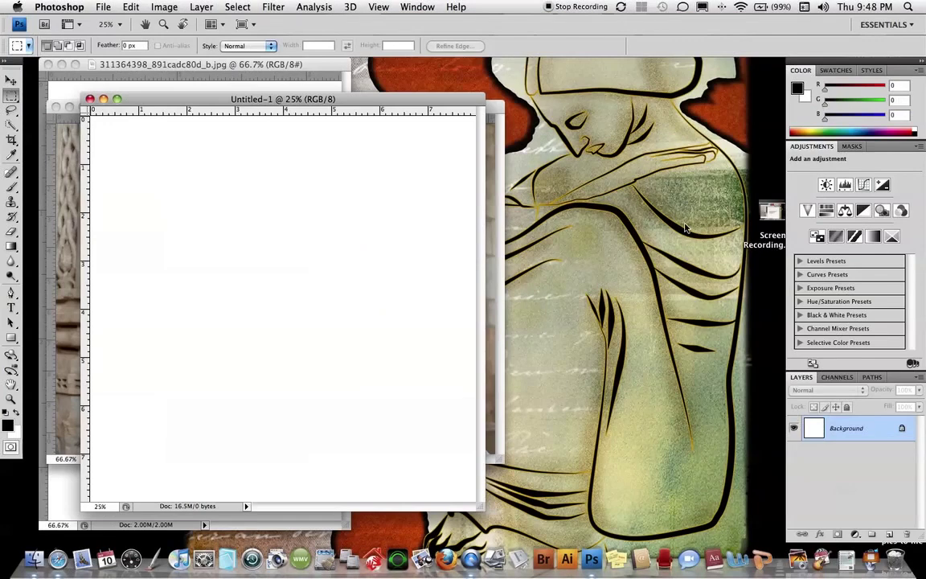
pyautogui.moveTo(410, 103); pyautogui.dragTo(585, 134)
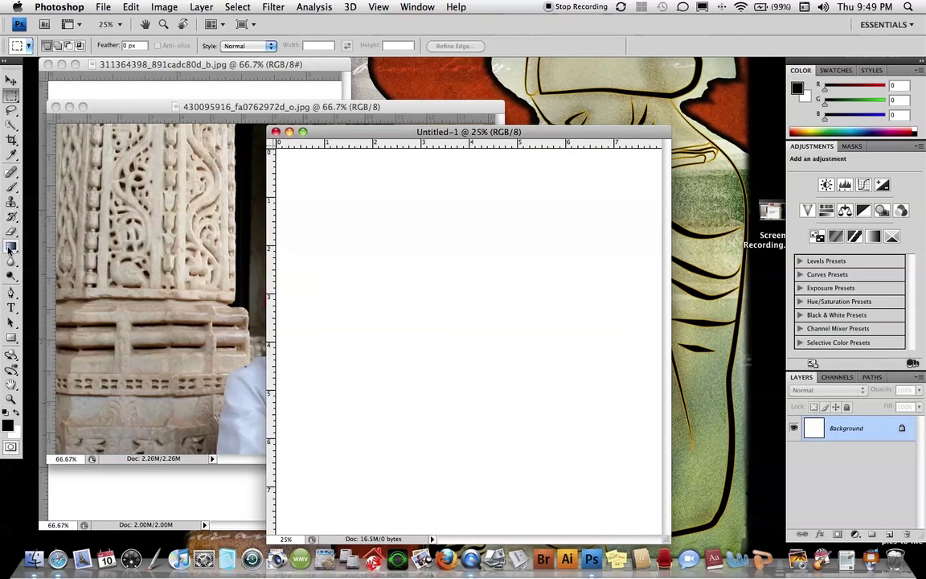
# Fill the Background layer of Untitled-1 with the black foreground color
pyautogui.moveTo(11, 244); pyautogui.dragTo(38, 256)
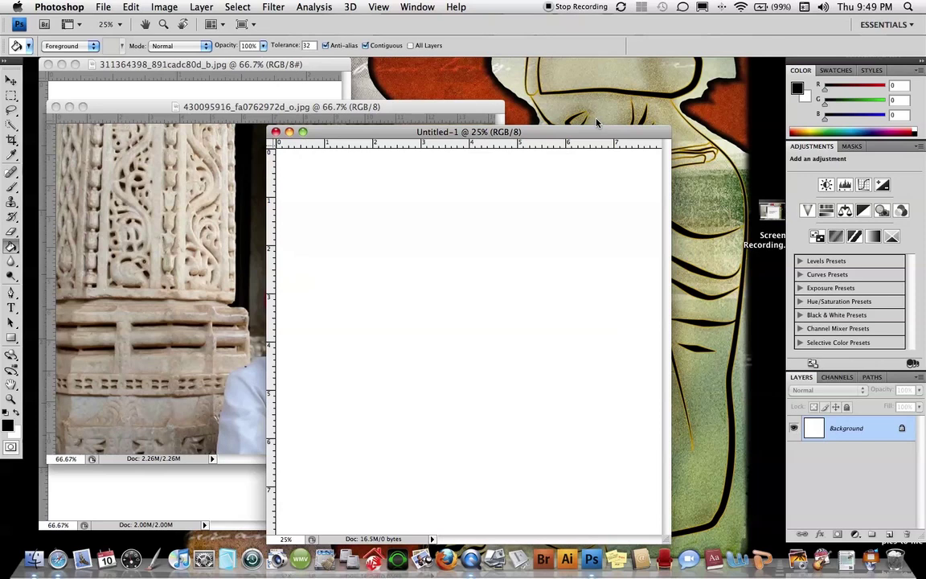
pyautogui.hotkey('alt', 'BackSpace')
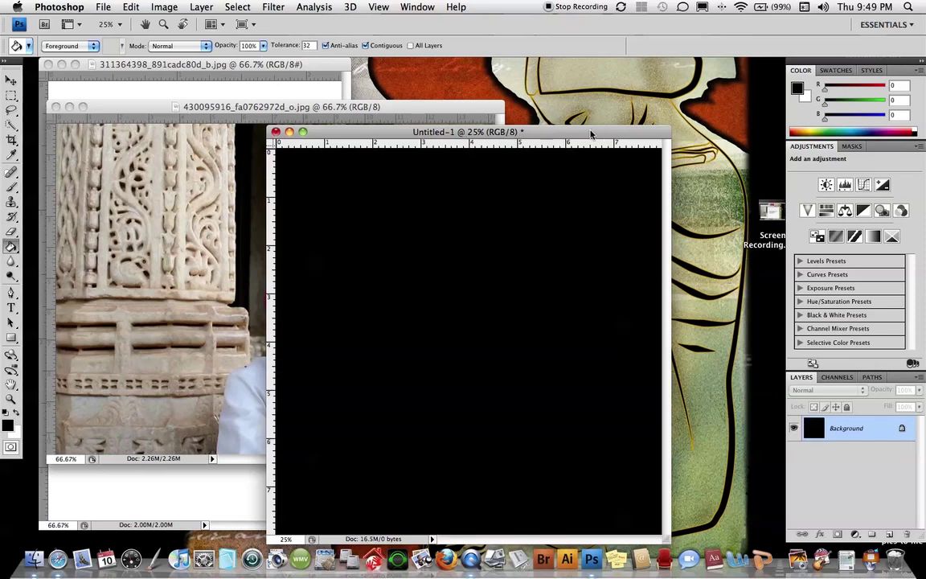
pyautogui.moveTo(596, 123); pyautogui.dragTo(611, 131)
# In 311364398_891cadc80d_b.jpg, draw a loose freehand Lasso selection around the woman's hair, face and shoulders
pyautogui.click(241, 65)
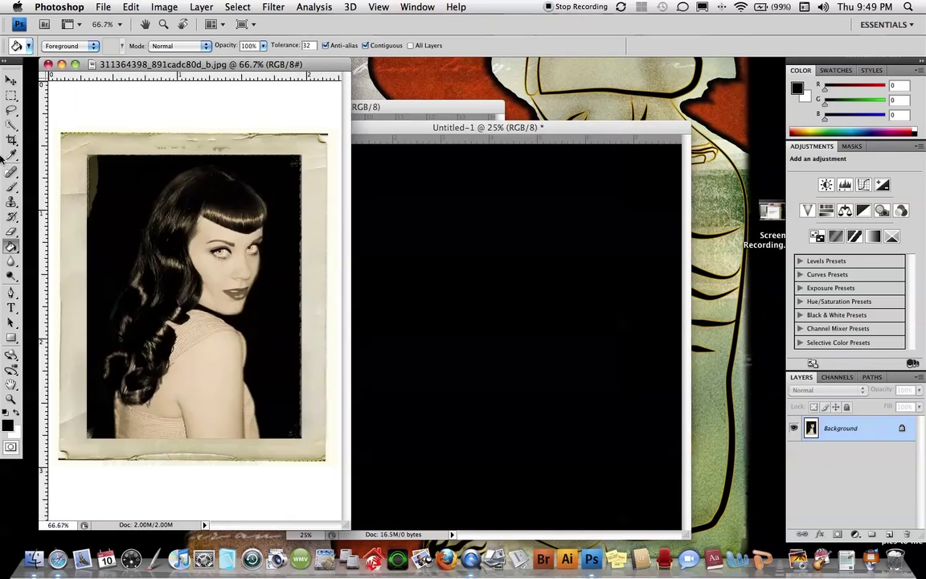
pyautogui.click(11, 109)
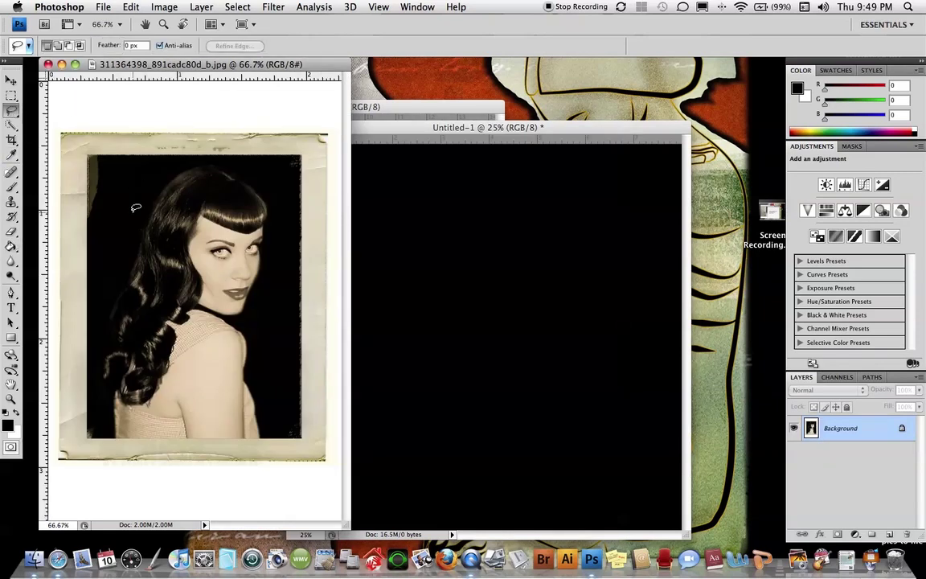
pyautogui.moveTo(105, 271); pyautogui.dragTo(112, 254)
pyautogui.moveTo(270, 186); pyautogui.dragTo(271, 421)
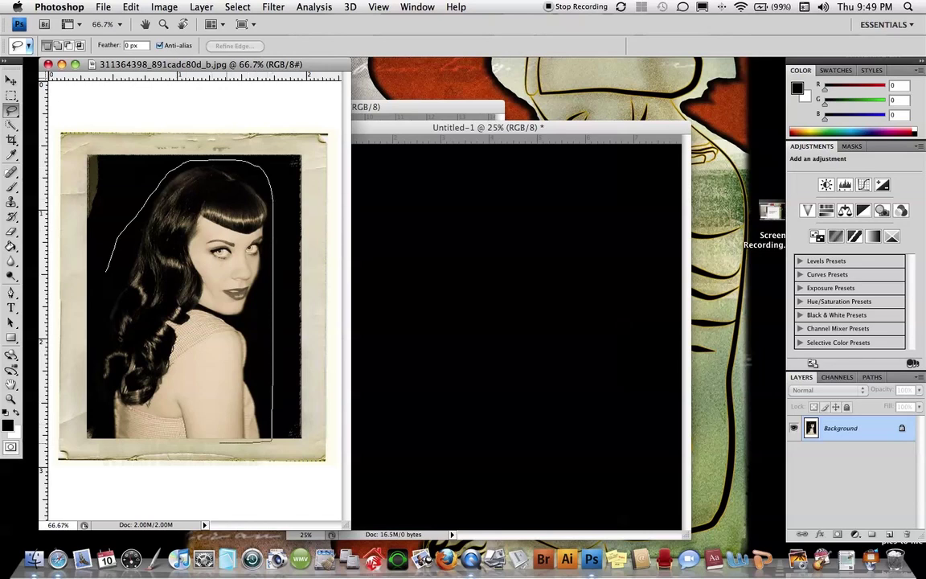
pyautogui.moveTo(98, 441); pyautogui.dragTo(93, 416)
pyautogui.moveTo(96, 277); pyautogui.dragTo(105, 271)
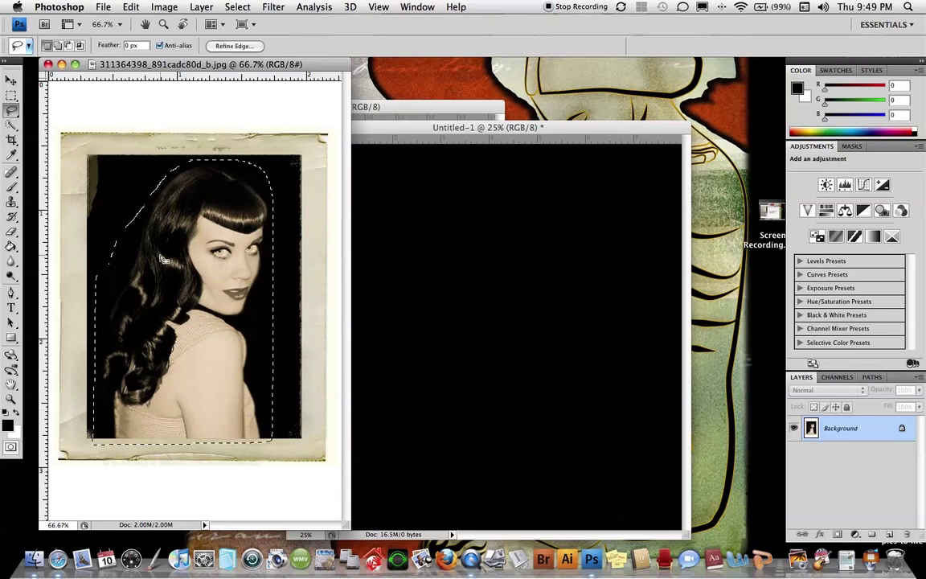
# Copy the selected woman into Untitled-1, scale her proportionally to about 295% and place her at the canvas's lower edge
pyautogui.press('v')
pyautogui.moveTo(182, 244); pyautogui.dragTo(475, 273)
pyautogui.moveTo(508, 242); pyautogui.dragTo(541, 192)
pyautogui.moveTo(438, 351); pyautogui.dragTo(356, 491)
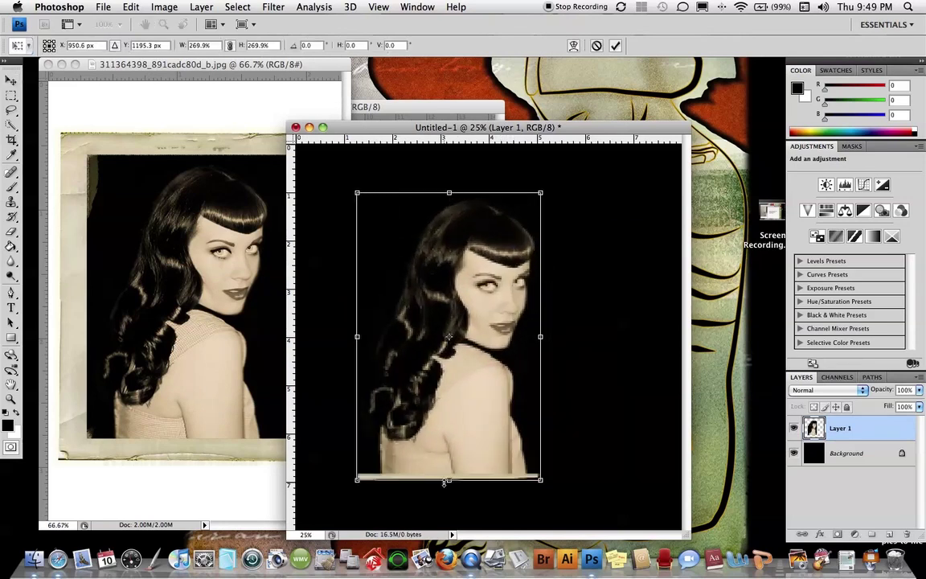
pyautogui.moveTo(556, 497); pyautogui.dragTo(569, 520)
pyautogui.moveTo(512, 470); pyautogui.dragTo(523, 491)
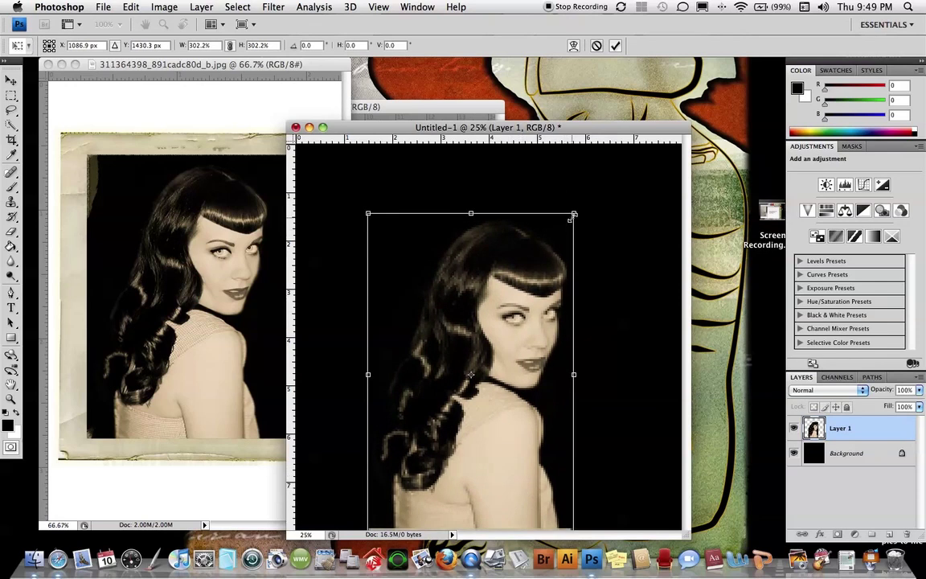
pyautogui.moveTo(574, 213); pyautogui.dragTo(568, 221)
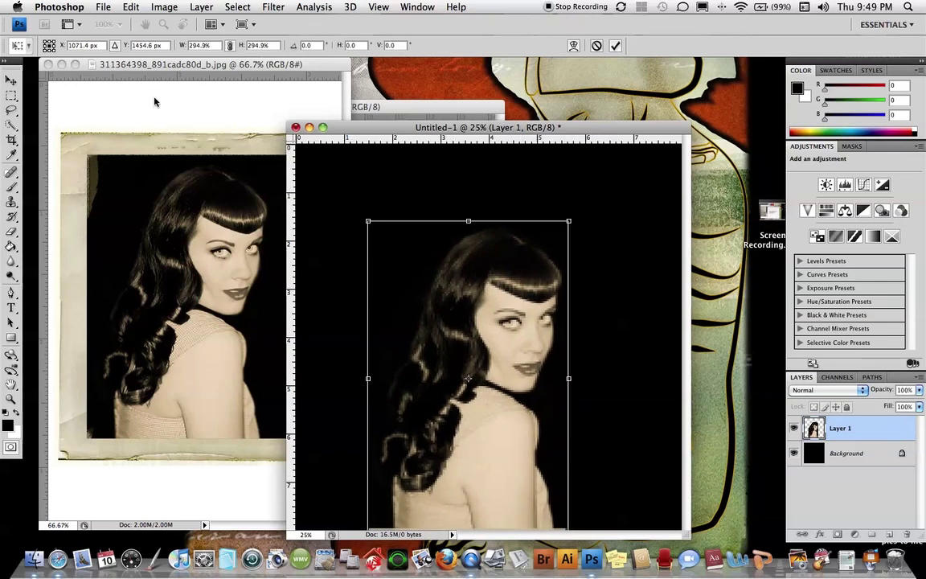
pyautogui.press('Return')
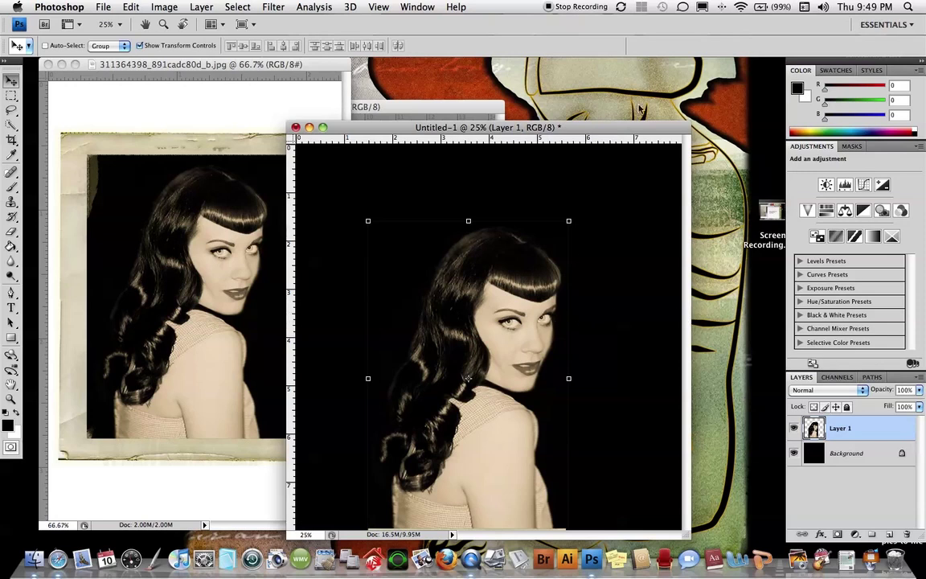
pyautogui.moveTo(630, 129); pyautogui.dragTo(637, 109)
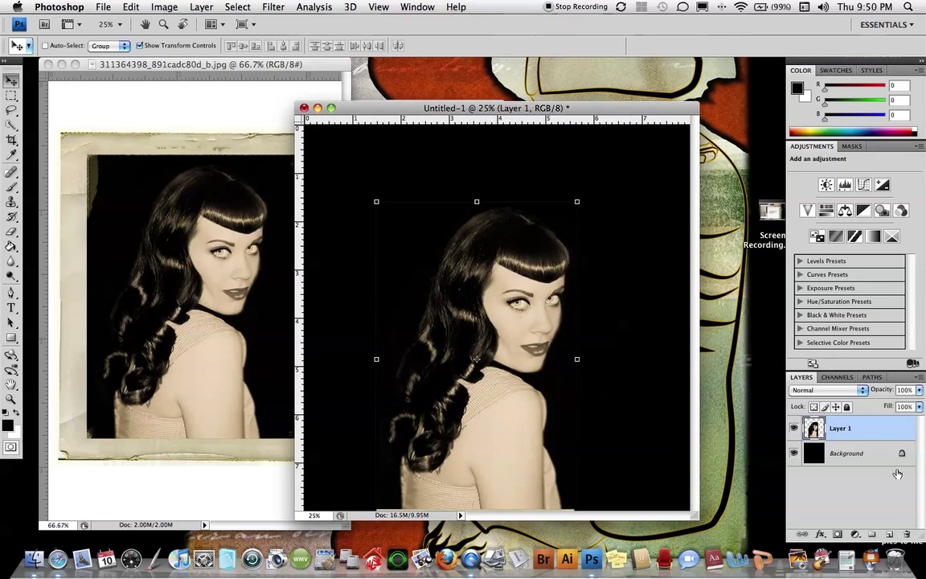
# Apply a Black & White adjustment to the woman's layer with Reds 70, Yellows 51, Greens 36, Cyans 1, Blues 55 and Magentas about 36
pyautogui.click(158, 8)
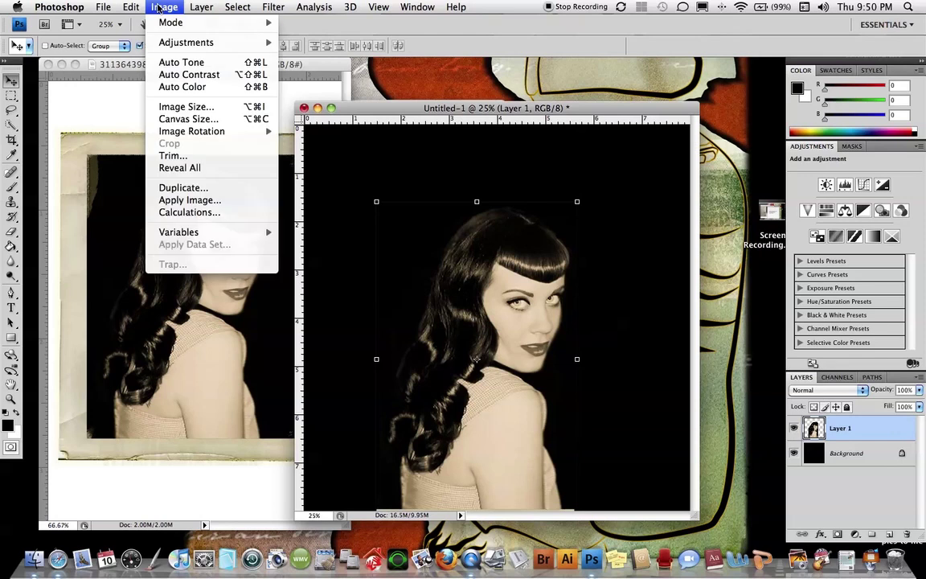
pyautogui.moveTo(185, 42)
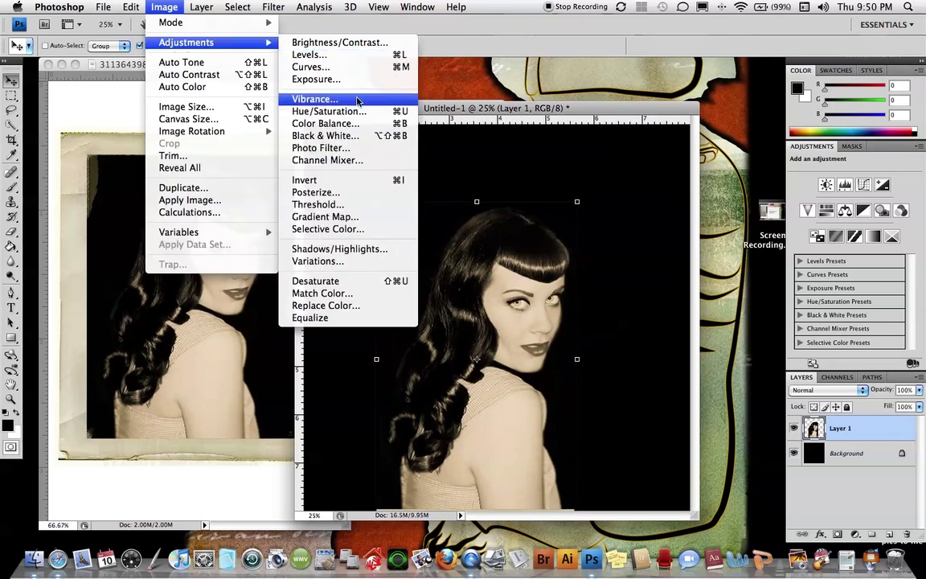
pyautogui.click(351, 135)
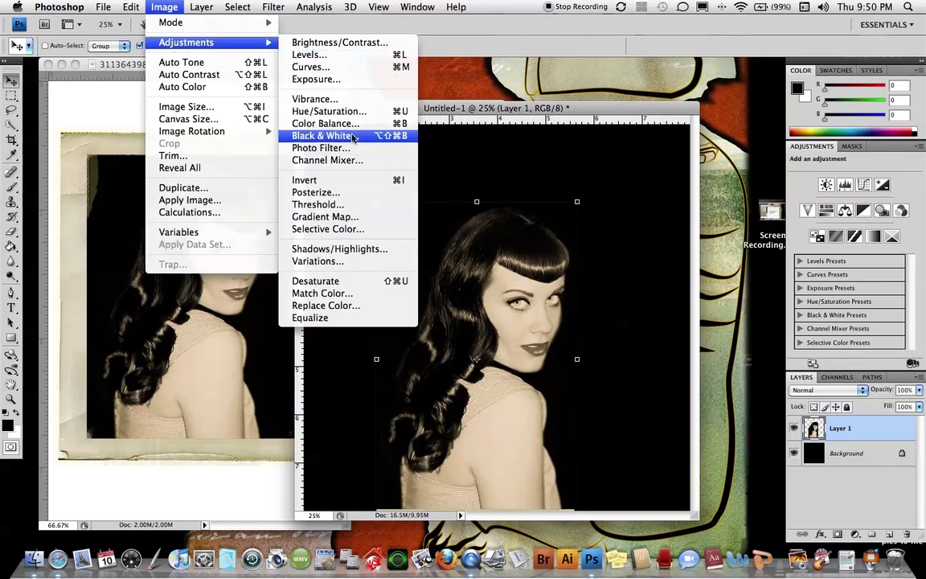
pyautogui.moveTo(545, 87); pyautogui.dragTo(325, 96)
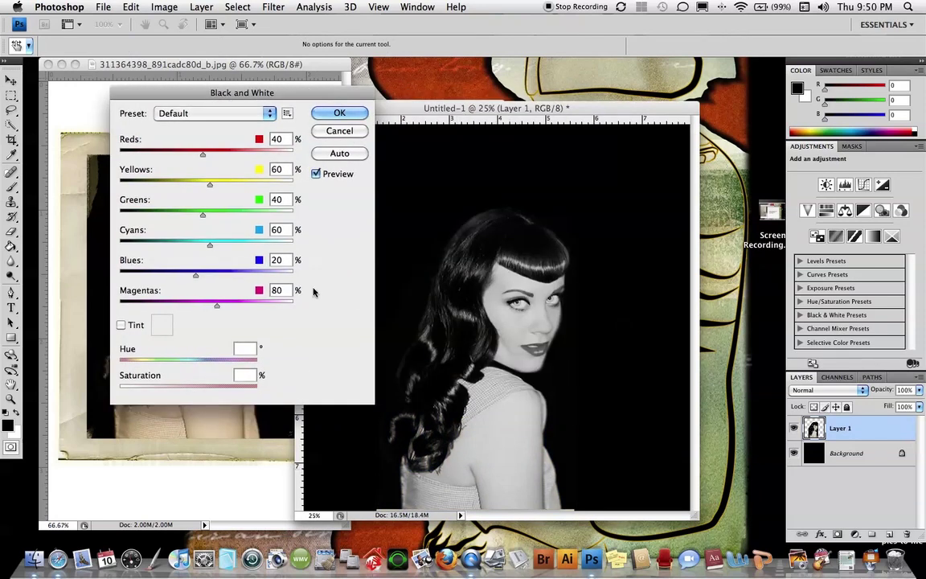
pyautogui.moveTo(202, 153); pyautogui.dragTo(203, 308)
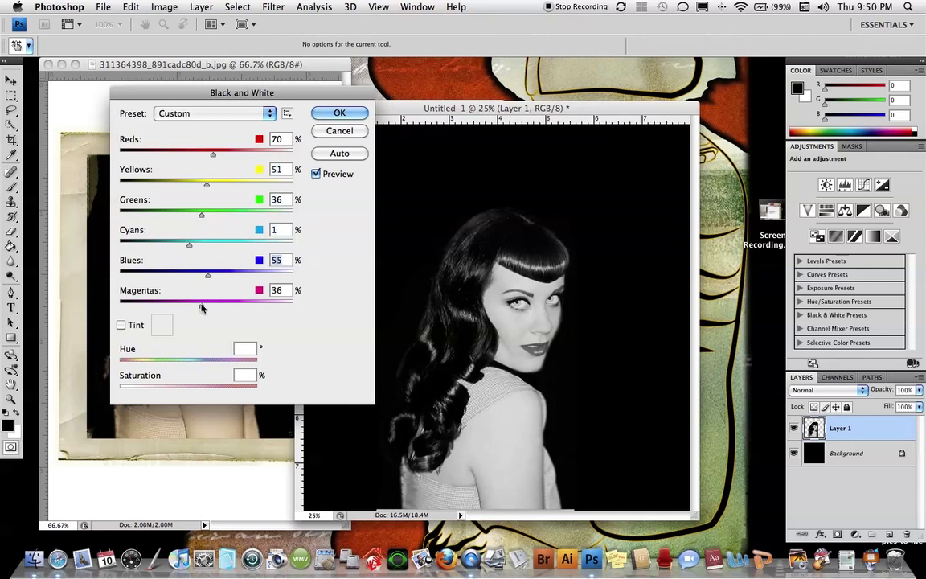
pyautogui.click(338, 114)
pyautogui.press('v')
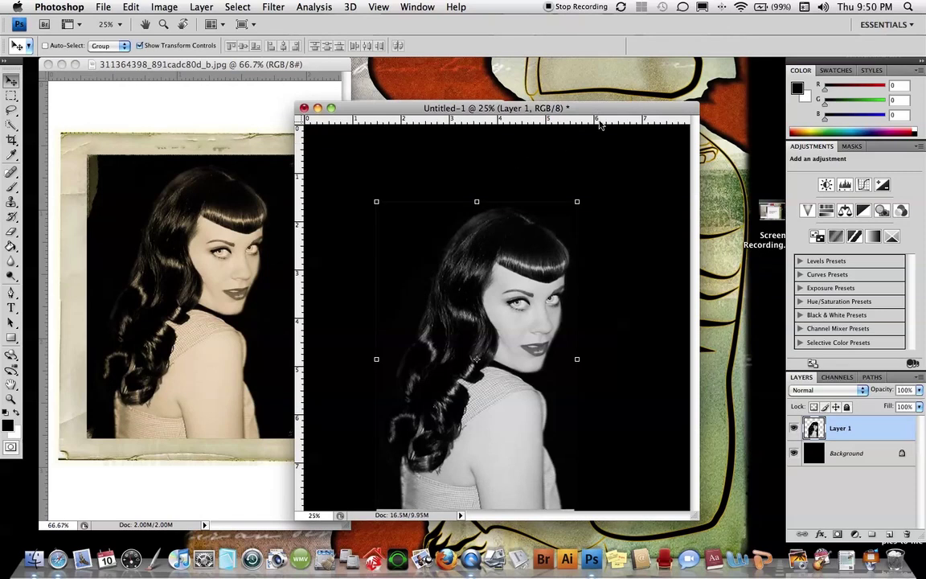
pyautogui.moveTo(600, 113); pyautogui.dragTo(597, 108)
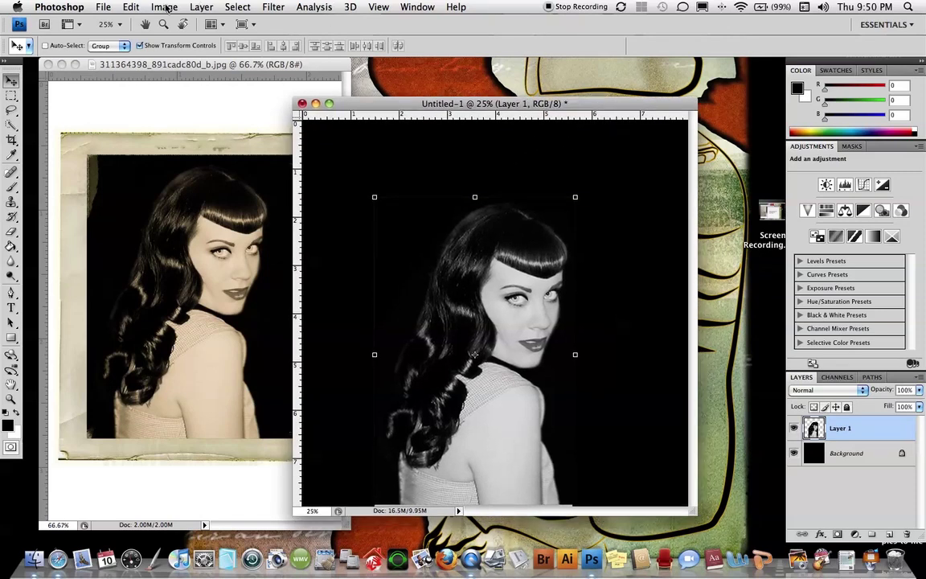
pyautogui.moveTo(592, 106); pyautogui.dragTo(593, 102)
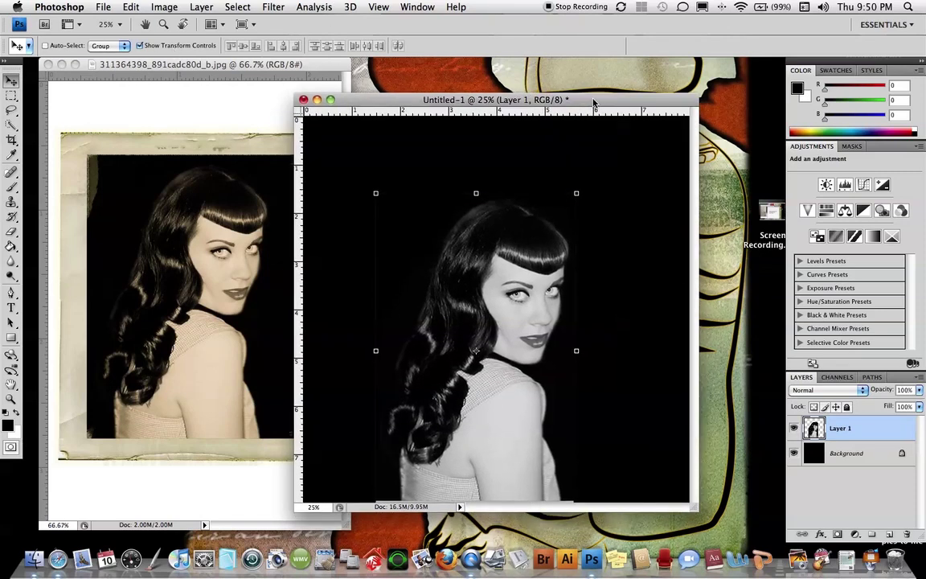
# Close the woman's source photo and bring the turban portrait 430095916_fa0762972d_o.jpg to the front
pyautogui.click(145, 87)
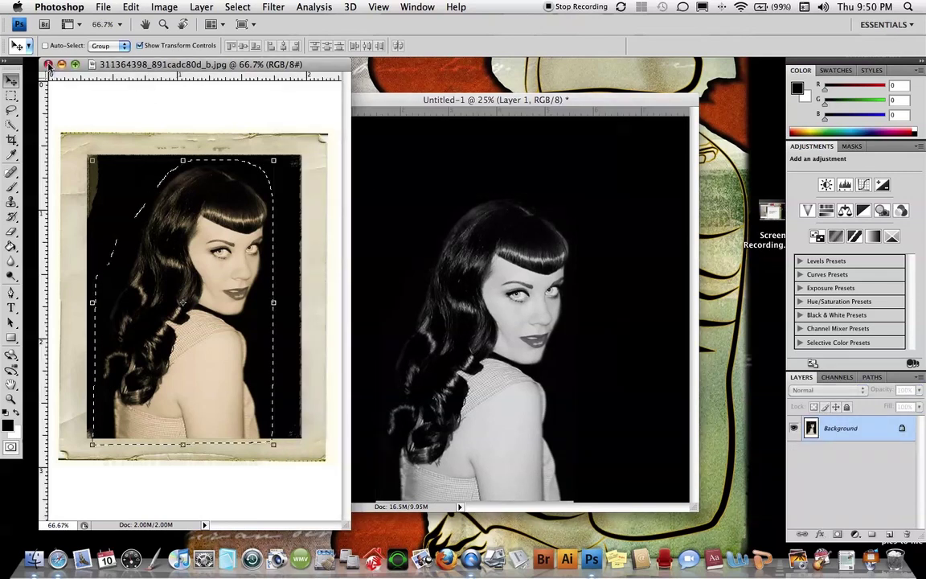
pyautogui.click(50, 64)
pyautogui.click(214, 186)
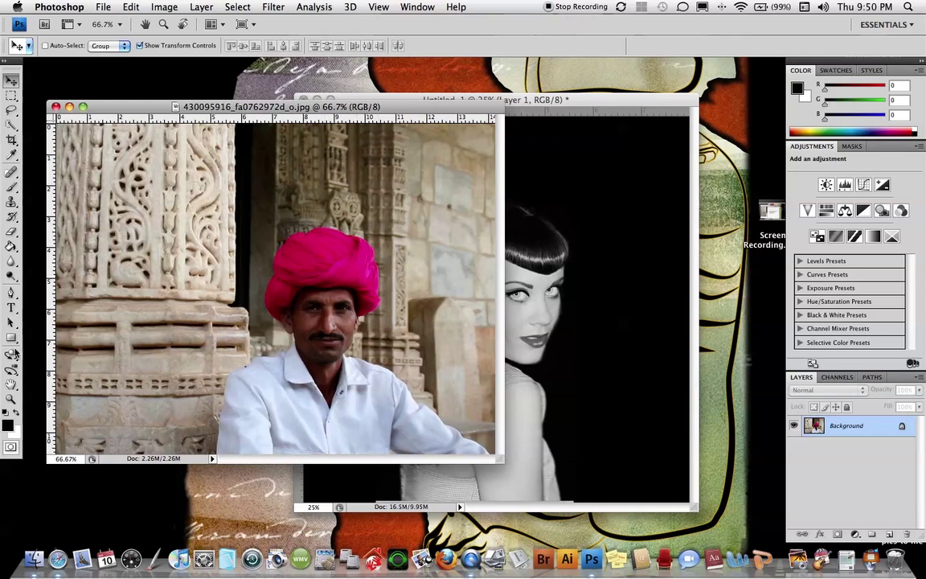
# Trace the outline of the man's pink turban with the Pen tool as a closed path, following its lower edge along the forehead
pyautogui.click(11, 397)
pyautogui.moveTo(368, 401); pyautogui.dragTo(367, 400)
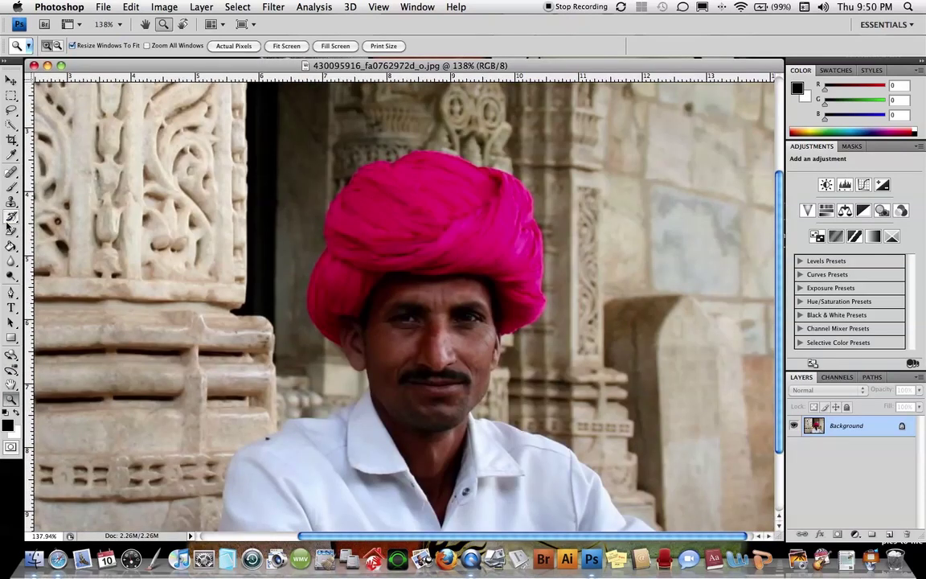
pyautogui.click(12, 293)
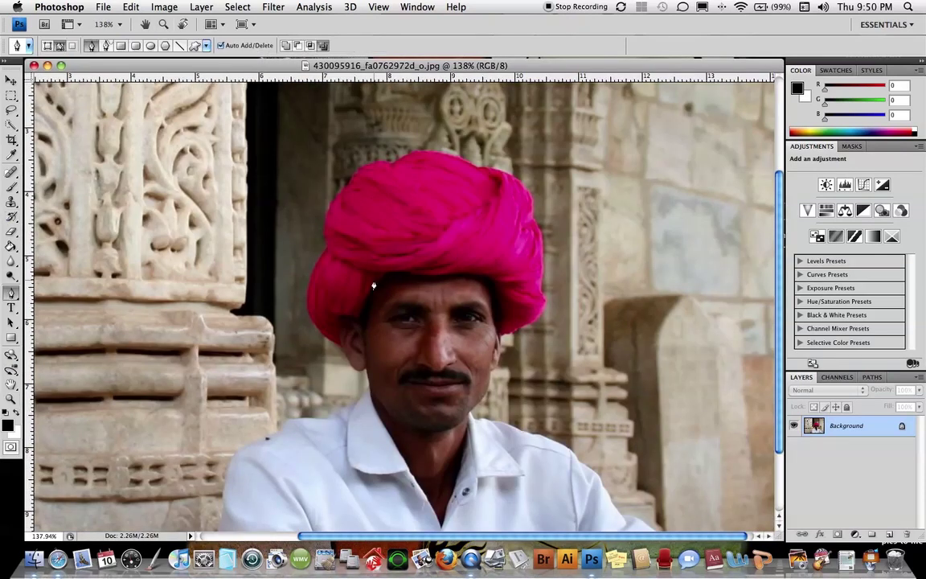
pyautogui.click(339, 345)
pyautogui.moveTo(305, 304); pyautogui.dragTo(275, 259)
pyautogui.click(328, 255)
pyautogui.moveTo(332, 202); pyautogui.dragTo(468, 164)
pyautogui.moveTo(533, 190); pyautogui.dragTo(536, 216)
pyautogui.moveTo(543, 267); pyautogui.dragTo(500, 294)
pyautogui.moveTo(492, 284); pyautogui.dragTo(483, 280)
pyautogui.moveTo(463, 279); pyautogui.dragTo(451, 279)
pyautogui.moveTo(423, 277); pyautogui.dragTo(393, 275)
pyautogui.click(367, 307)
pyautogui.moveTo(362, 321); pyautogui.dragTo(344, 320)
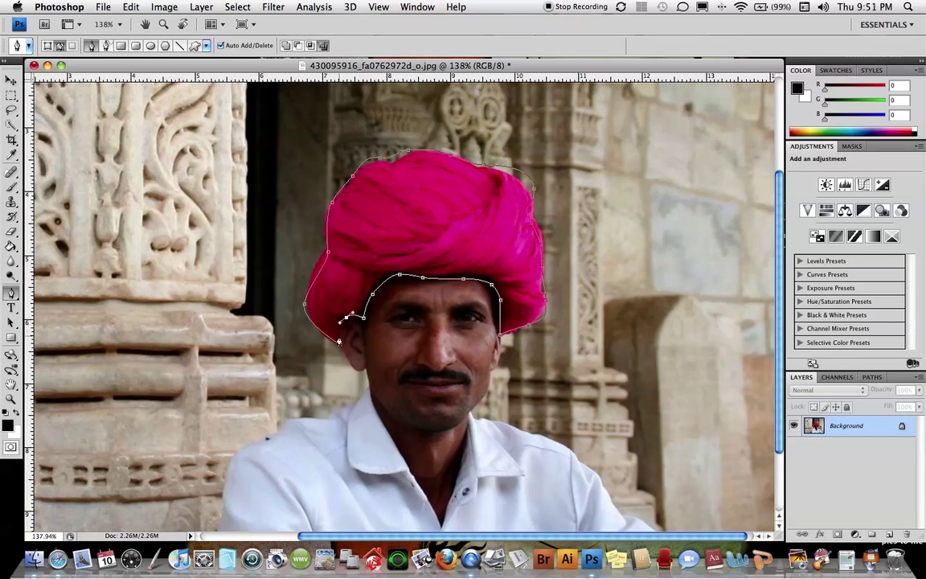
pyautogui.click(340, 344)
# Refine the turban path with the Direct Selection tool, adjusting its anchor points and handles to hug the fabric's edges
pyautogui.moveTo(12, 321); pyautogui.dragTo(43, 333)
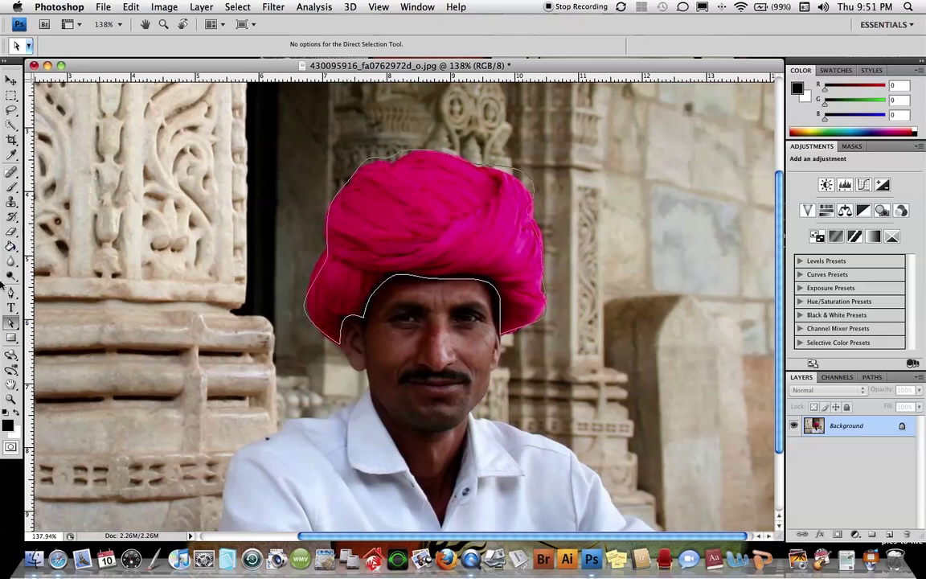
pyautogui.click(330, 213)
pyautogui.click(490, 166)
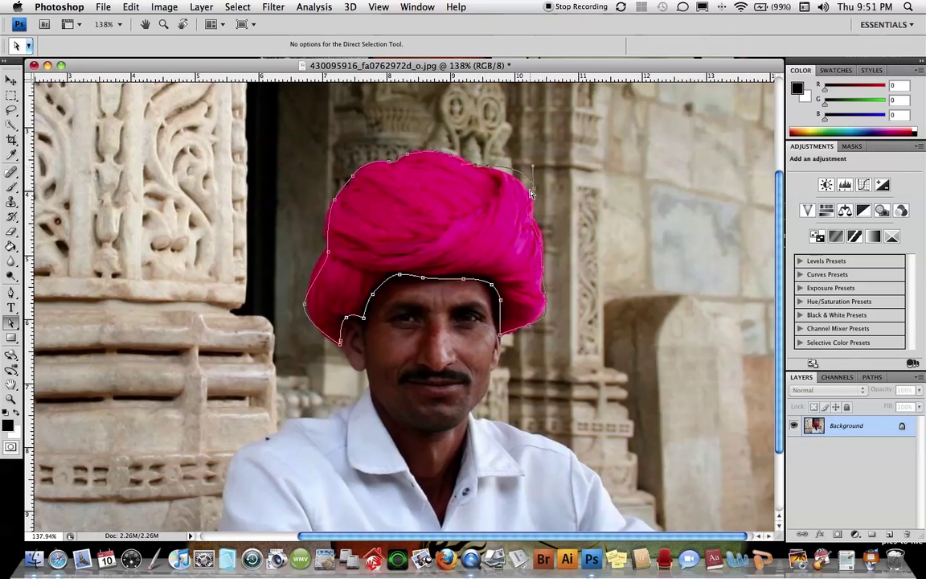
pyautogui.moveTo(532, 166); pyautogui.dragTo(526, 188)
pyautogui.click(363, 319)
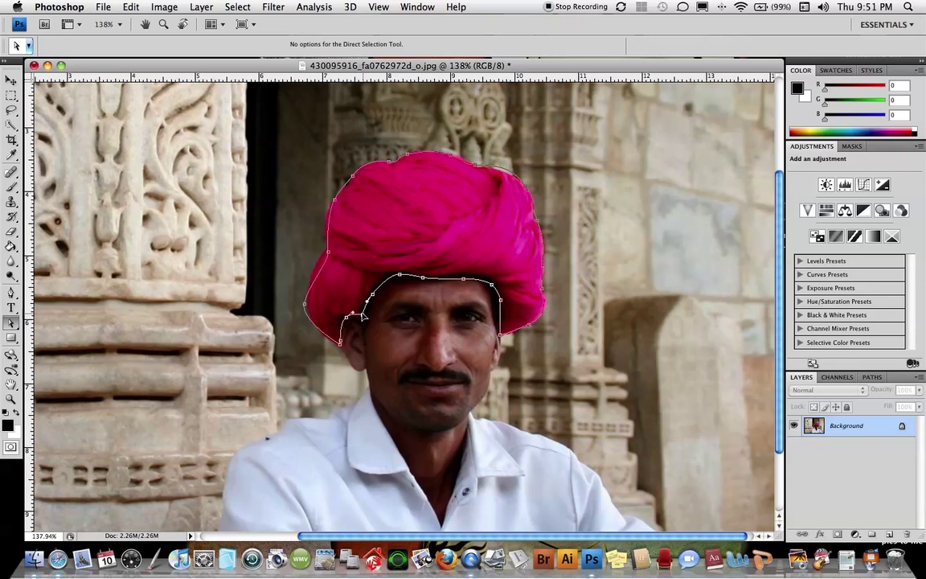
pyautogui.click(306, 293)
pyautogui.moveTo(310, 289); pyautogui.dragTo(308, 302)
# Convert the turban path into a new anti-aliased selection with a 0-pixel feather and move the photo's window clear of Untitled-1
pyautogui.rightClick(433, 198)
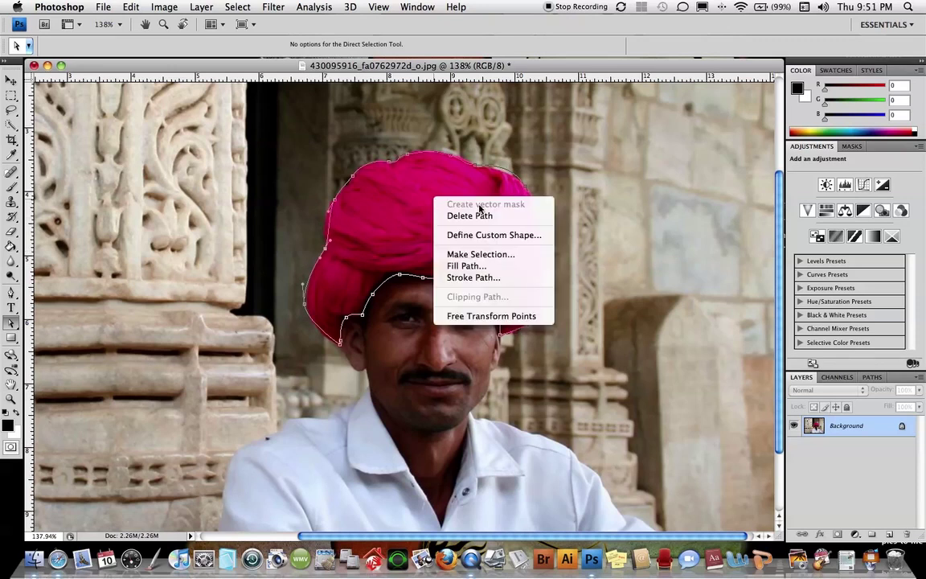
pyautogui.click(485, 254)
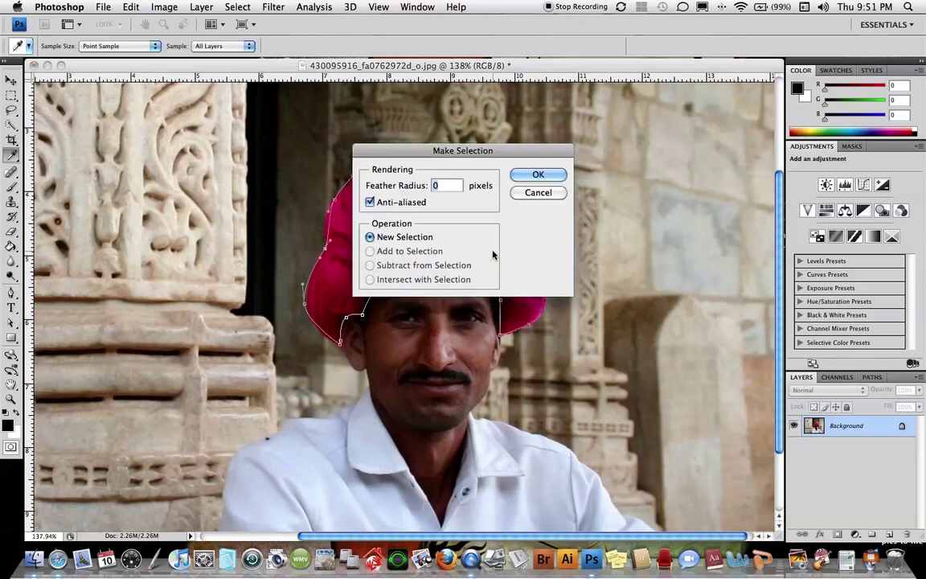
pyautogui.click(538, 174)
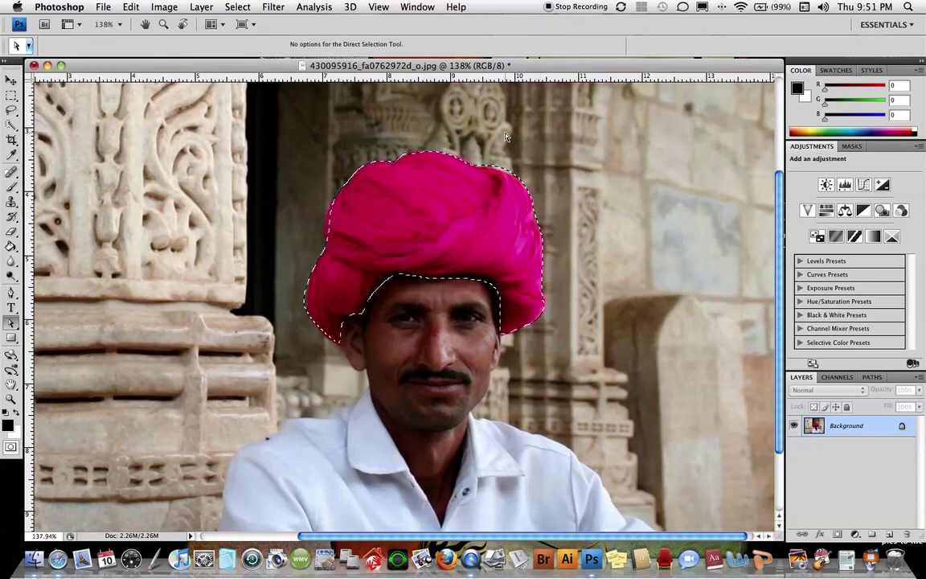
pyautogui.moveTo(538, 69); pyautogui.dragTo(330, 273)
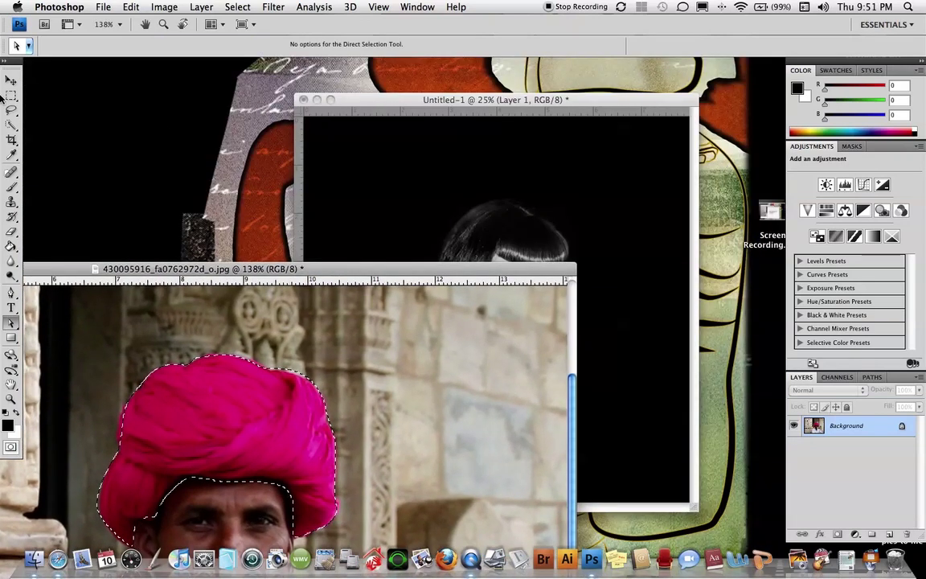
# Place the selected turban into Untitled-1 on its own layer and enlarge it to about 353.5% over the woman's head
pyautogui.press('v')
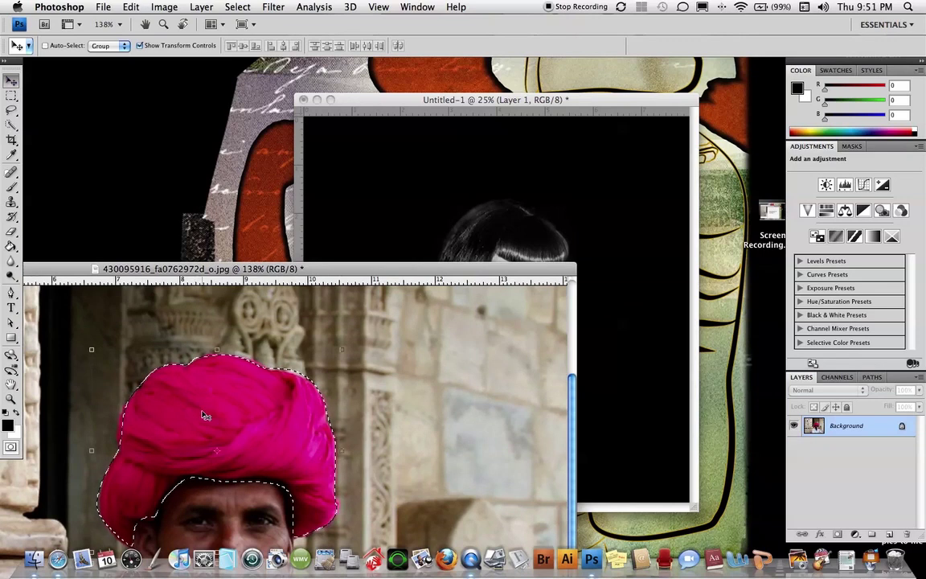
pyautogui.moveTo(204, 432); pyautogui.dragTo(588, 241)
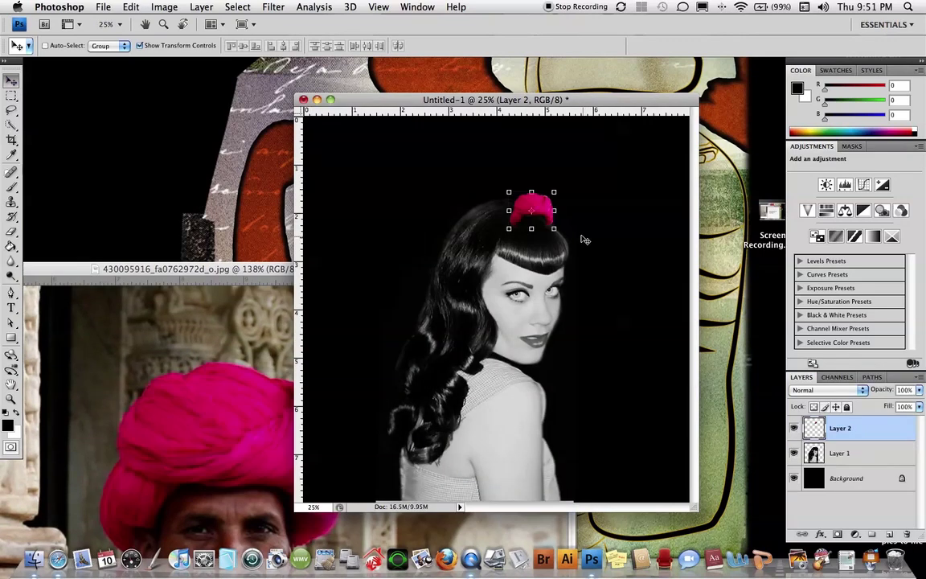
pyautogui.moveTo(554, 192); pyautogui.dragTo(592, 161)
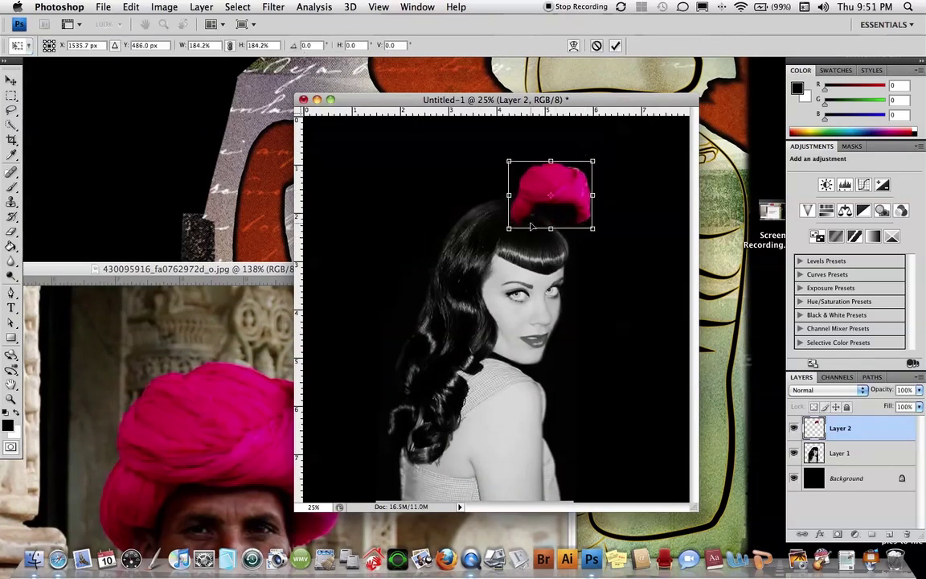
pyautogui.moveTo(509, 228); pyautogui.dragTo(432, 290)
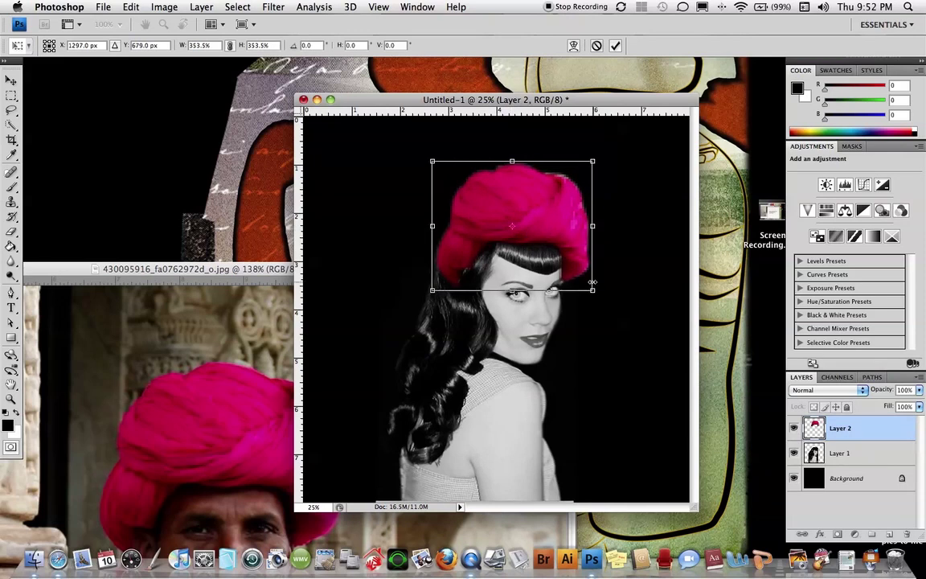
# Fit the turban around the woman's head by stretching it to about 384.7% width and 410.6% height, and apply the transform
pyautogui.moveTo(592, 281); pyautogui.dragTo(612, 306)
pyautogui.moveTo(433, 157); pyautogui.dragTo(424, 151)
pyautogui.moveTo(509, 186); pyautogui.dragTo(505, 183)
pyautogui.moveTo(609, 231); pyautogui.dragTo(602, 231)
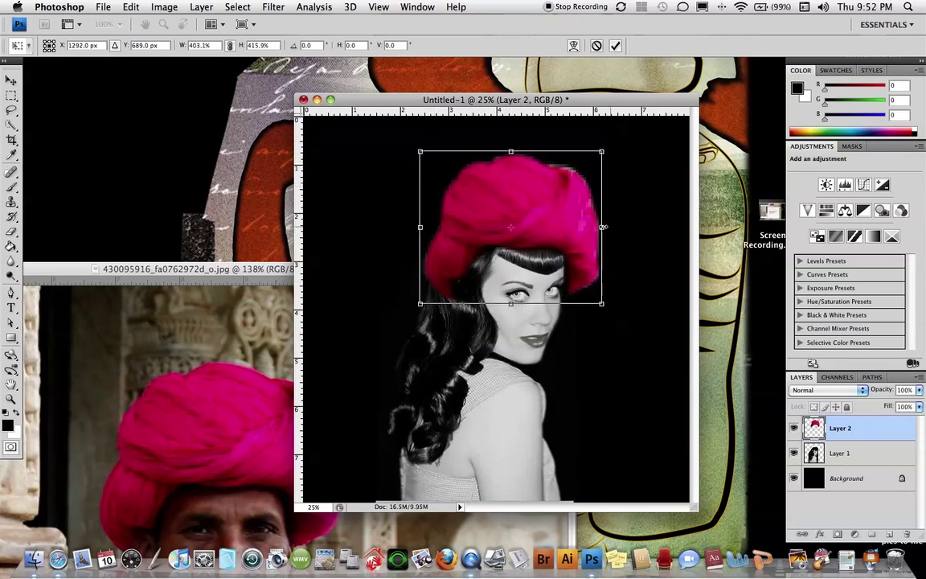
pyautogui.moveTo(421, 304); pyautogui.dragTo(427, 302)
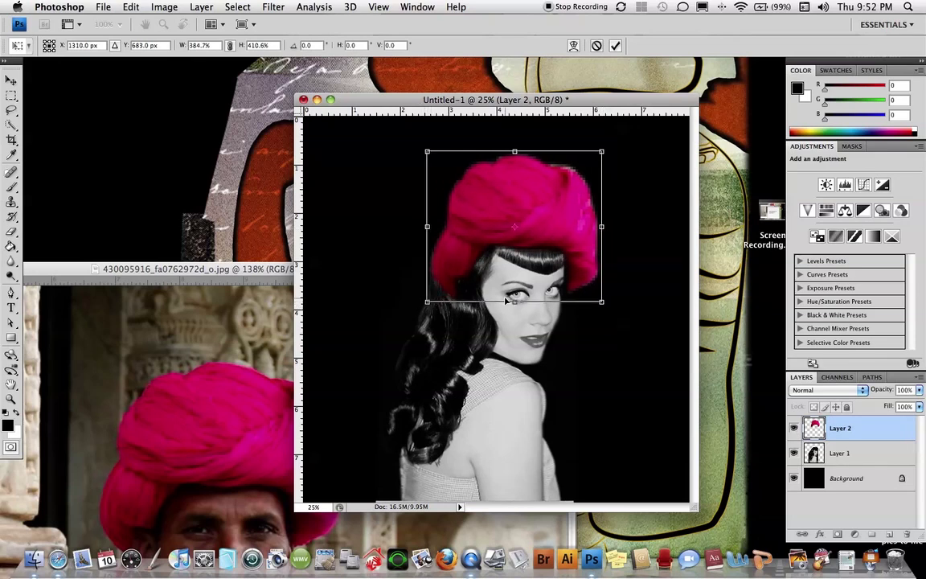
pyautogui.press('Return')
# Move the turban photo's window up so the whole turban is in view as reference, and bring Untitled-1 back to the front
pyautogui.click(145, 300)
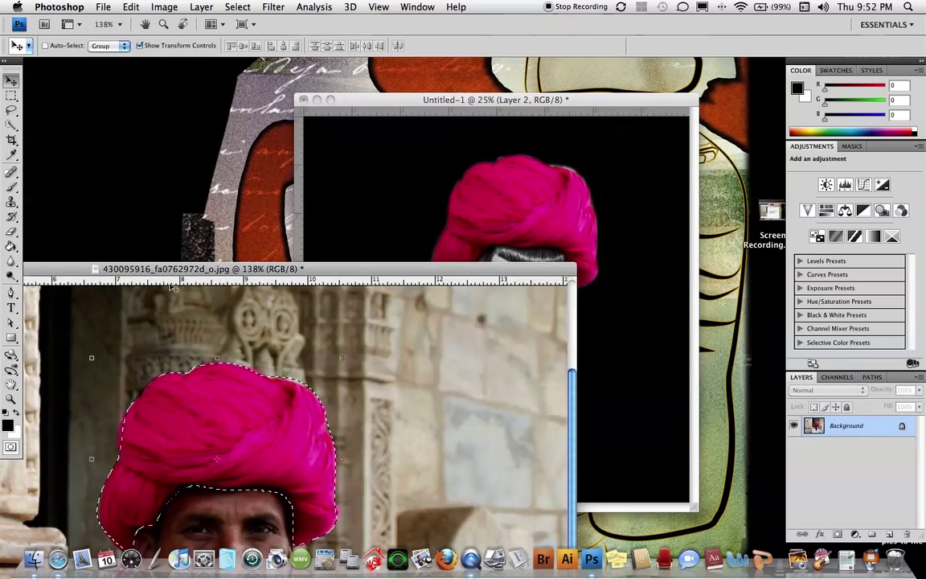
pyautogui.moveTo(328, 272); pyautogui.dragTo(356, 137)
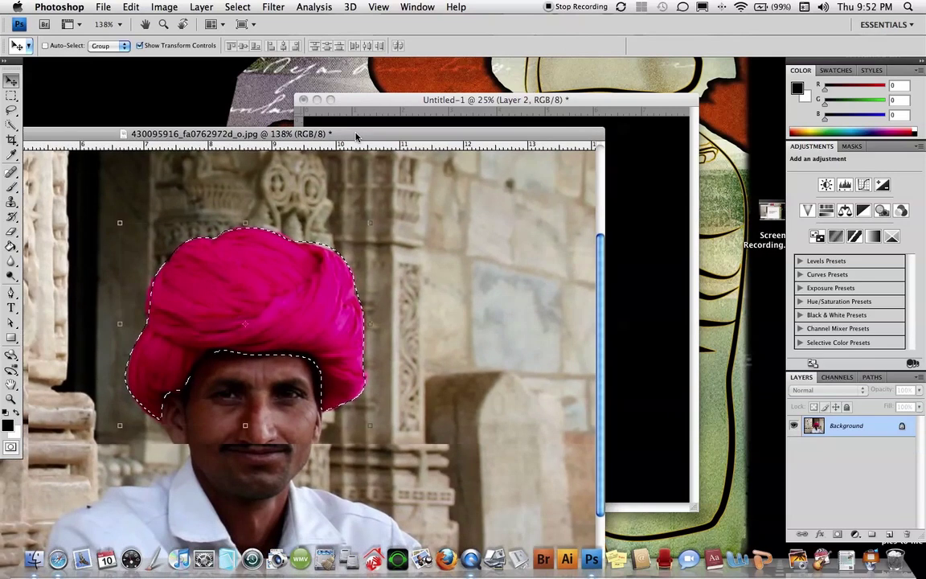
pyautogui.click(610, 103)
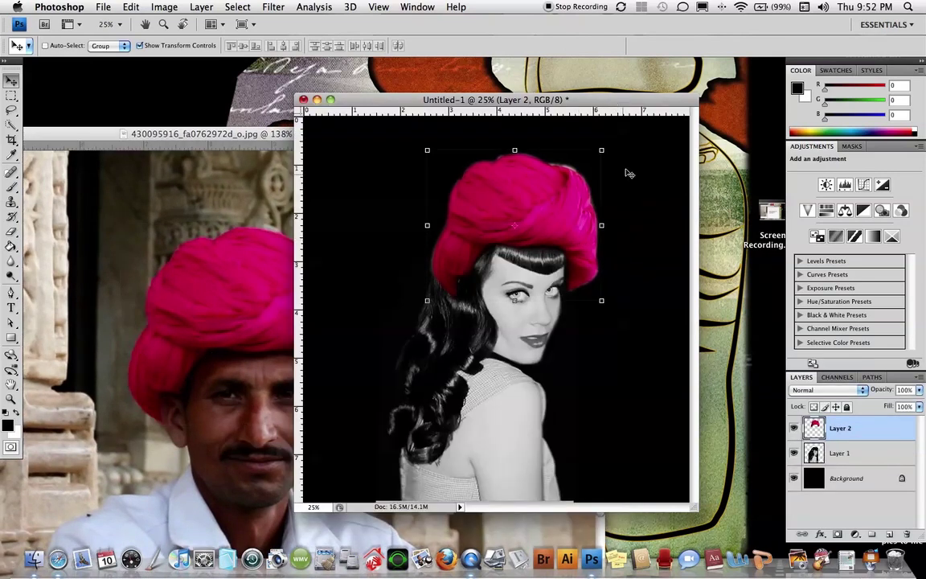
# Enlarge the turban slightly to about 102.2% width and 102.6% height, and apply the transform
pyautogui.moveTo(600, 151); pyautogui.dragTo(602, 149)
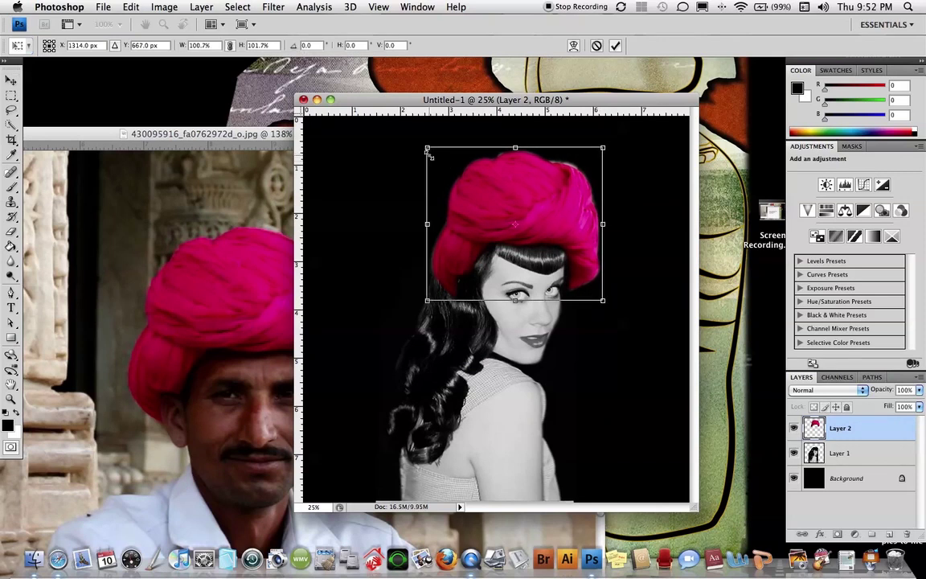
pyautogui.moveTo(425, 148); pyautogui.dragTo(423, 146)
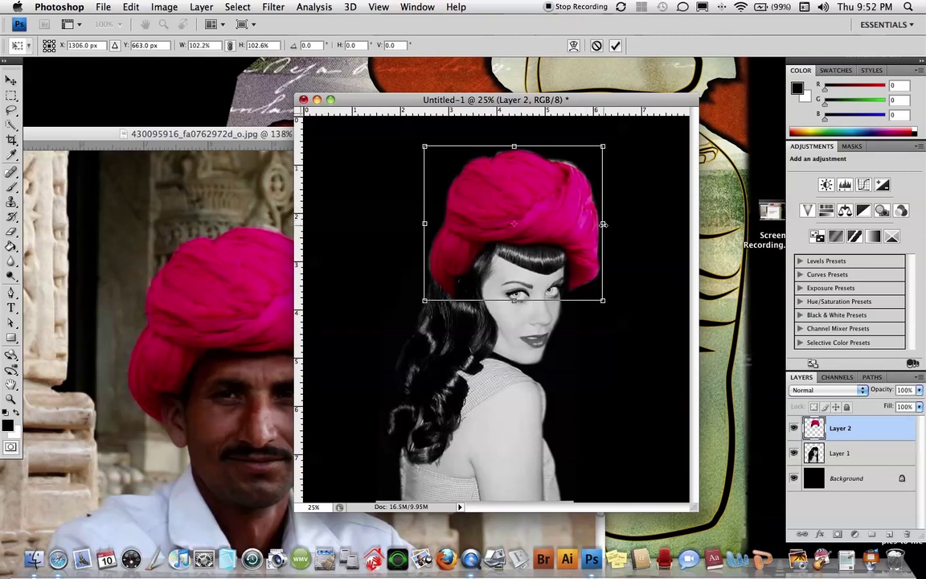
pyautogui.press('Return')
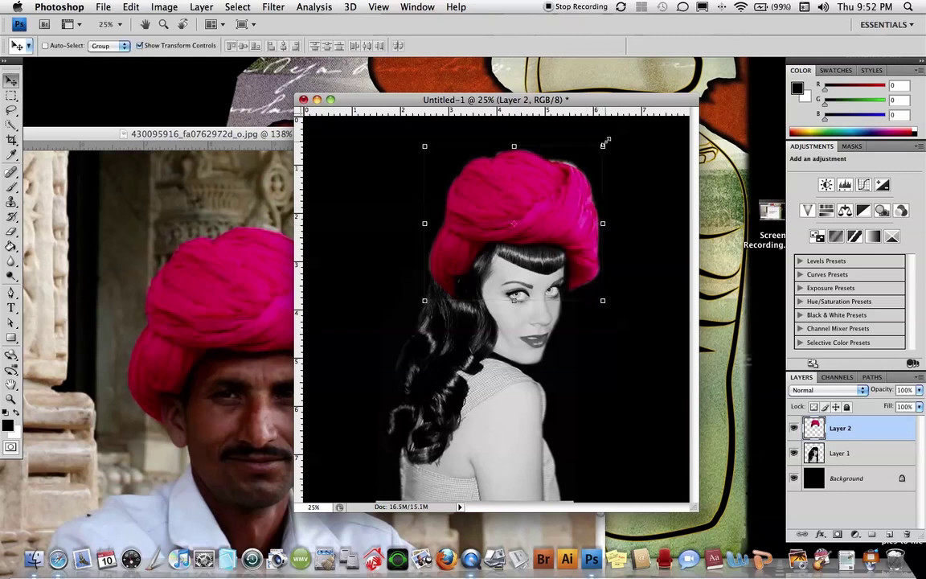
# Switch the turban's transform to Warp and pull both lower corners of the mesh inward toward the woman's head
pyautogui.click(601, 146)
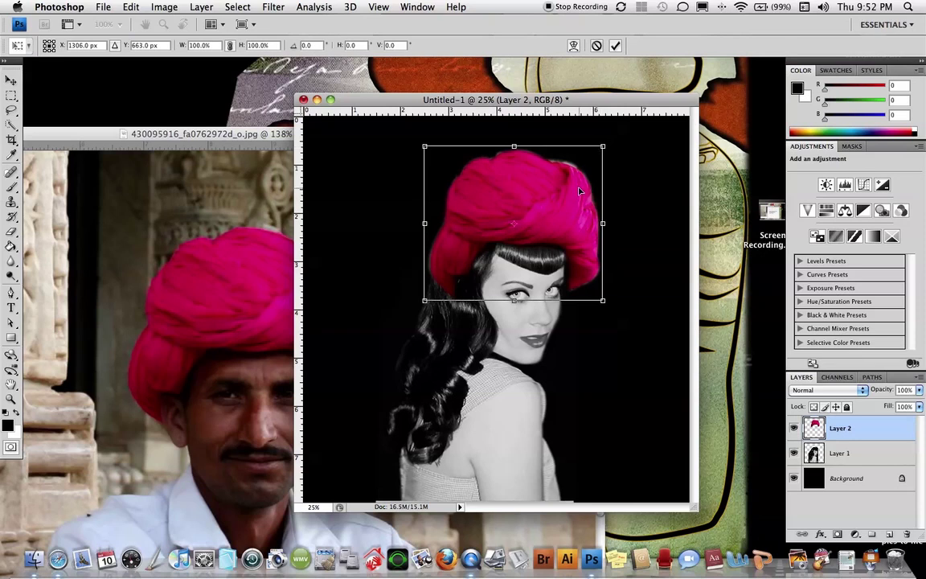
pyautogui.rightClick(554, 172)
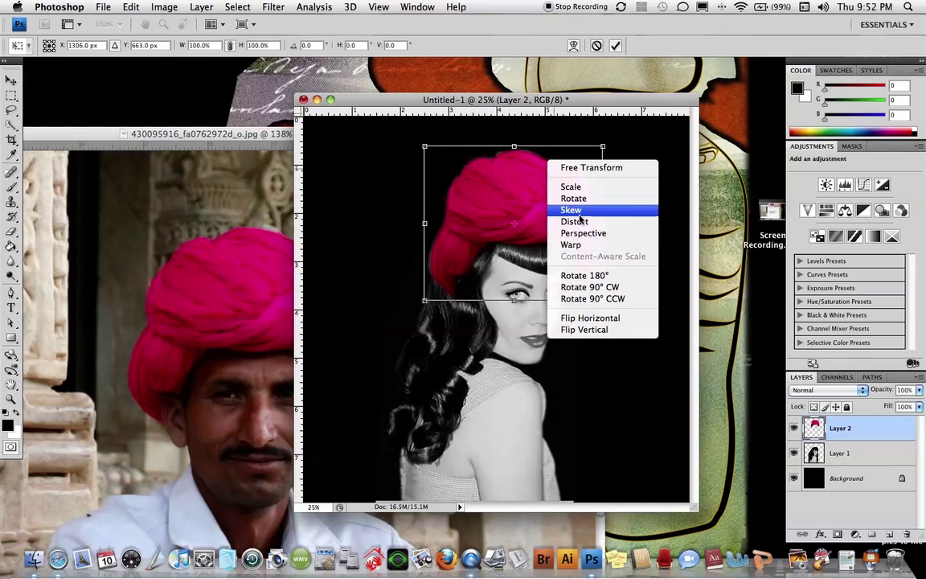
pyautogui.click(17, 7)
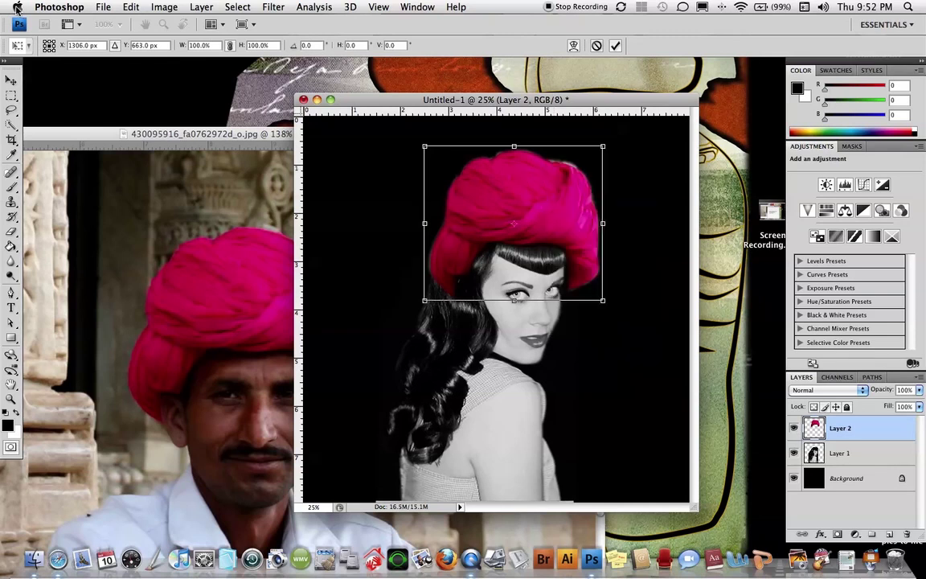
pyautogui.moveTo(58, 7)
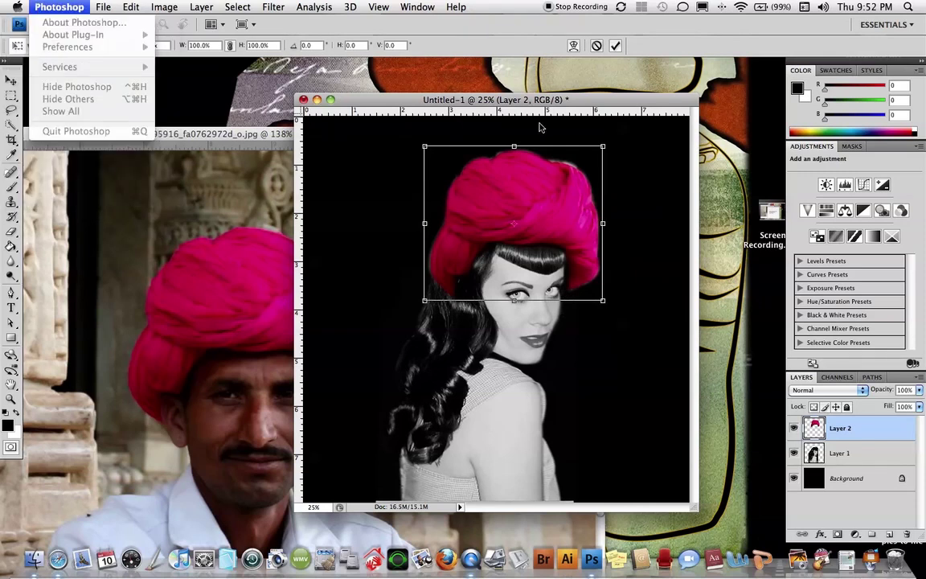
pyautogui.click(613, 164)
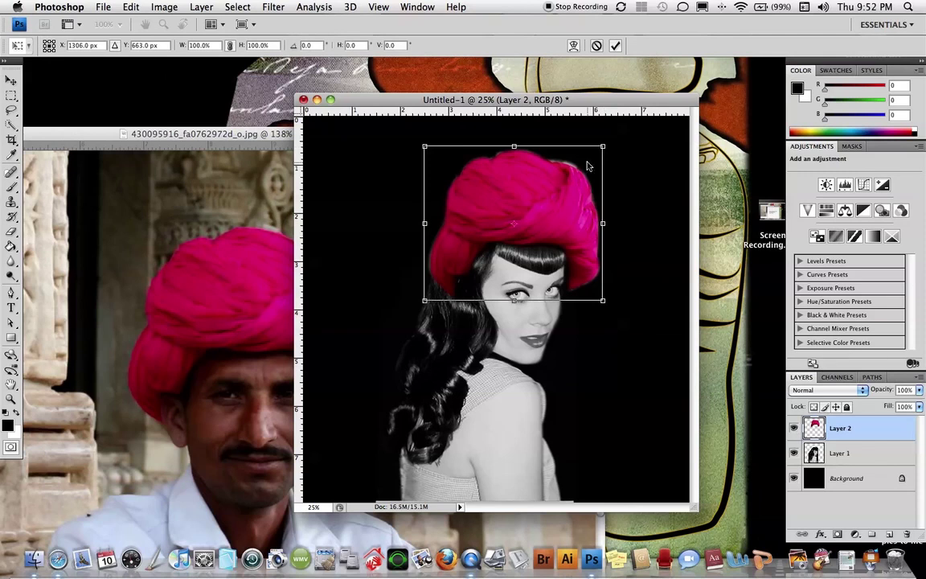
pyautogui.rightClick(586, 153)
pyautogui.click(599, 236)
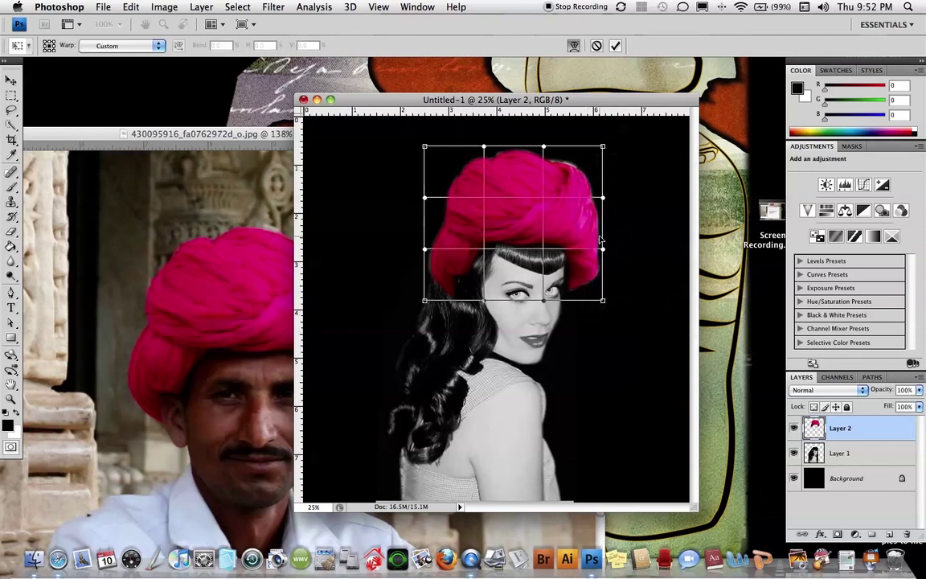
pyautogui.moveTo(563, 226); pyautogui.dragTo(566, 222)
pyautogui.moveTo(603, 300); pyautogui.dragTo(591, 296)
pyautogui.moveTo(606, 246); pyautogui.dragTo(606, 254)
pyautogui.moveTo(425, 302); pyautogui.dragTo(437, 297)
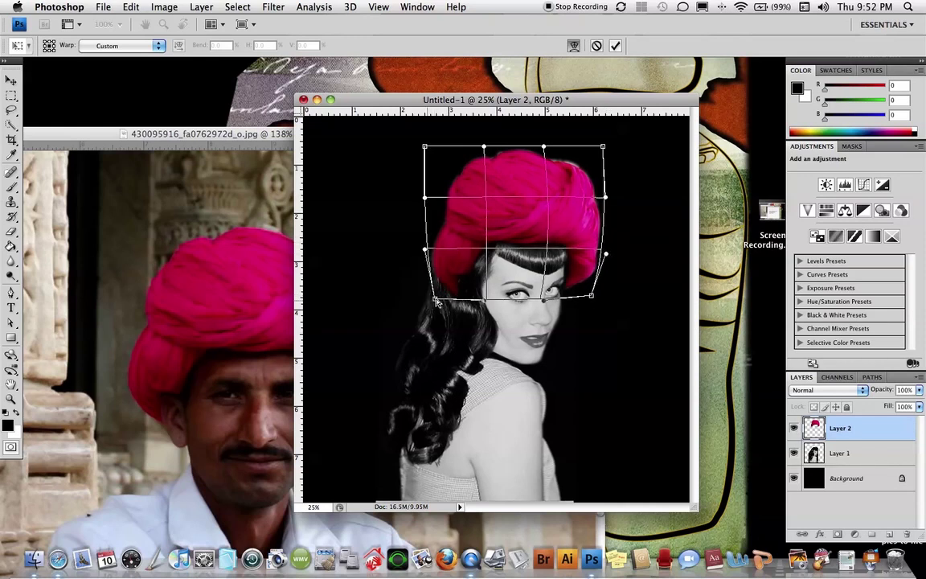
# Bend the warp mesh's interior and bulge the back of the turban outward over the woman's hair
pyautogui.moveTo(526, 203); pyautogui.dragTo(541, 206)
pyautogui.moveTo(484, 229); pyautogui.dragTo(475, 228)
pyautogui.moveTo(473, 171); pyautogui.dragTo(463, 170)
pyautogui.moveTo(607, 153); pyautogui.dragTo(602, 156)
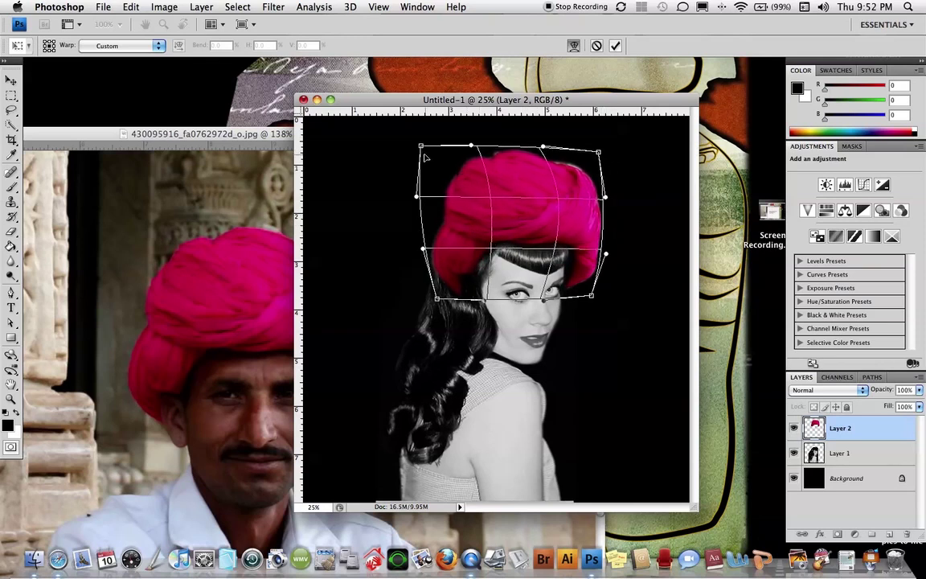
pyautogui.moveTo(421, 146); pyautogui.dragTo(409, 143)
pyautogui.moveTo(416, 196); pyautogui.dragTo(403, 201)
pyautogui.moveTo(423, 249); pyautogui.dragTo(410, 248)
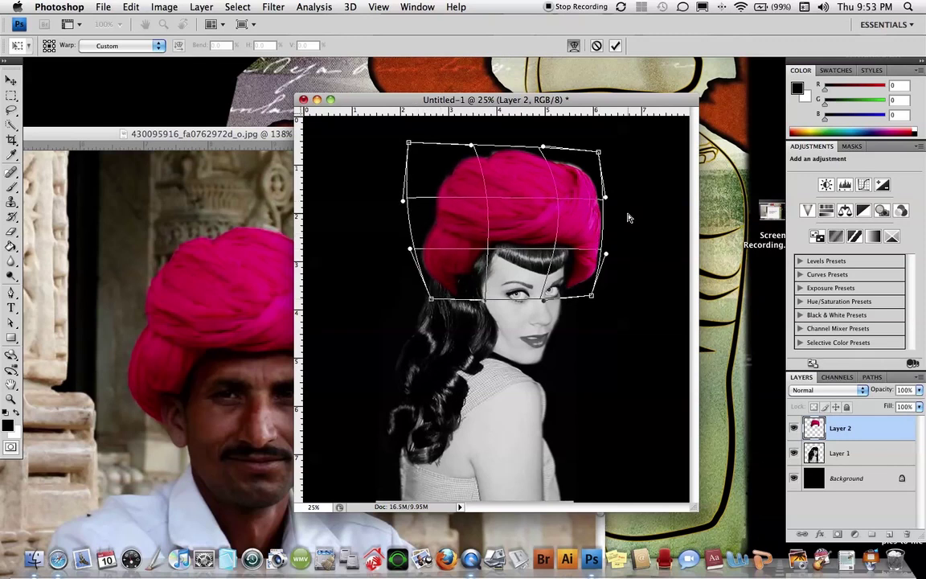
# Pull the warp mesh's edge and lower corner inward on the side of the turban the woman's face turns toward
pyautogui.moveTo(607, 196); pyautogui.dragTo(596, 202)
pyautogui.moveTo(607, 255); pyautogui.dragTo(598, 252)
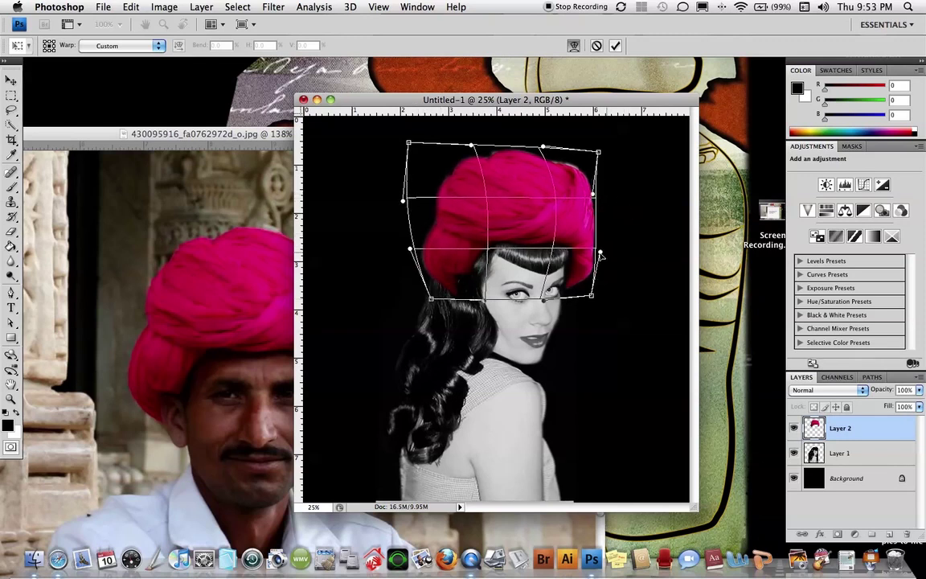
pyautogui.moveTo(591, 296); pyautogui.dragTo(588, 292)
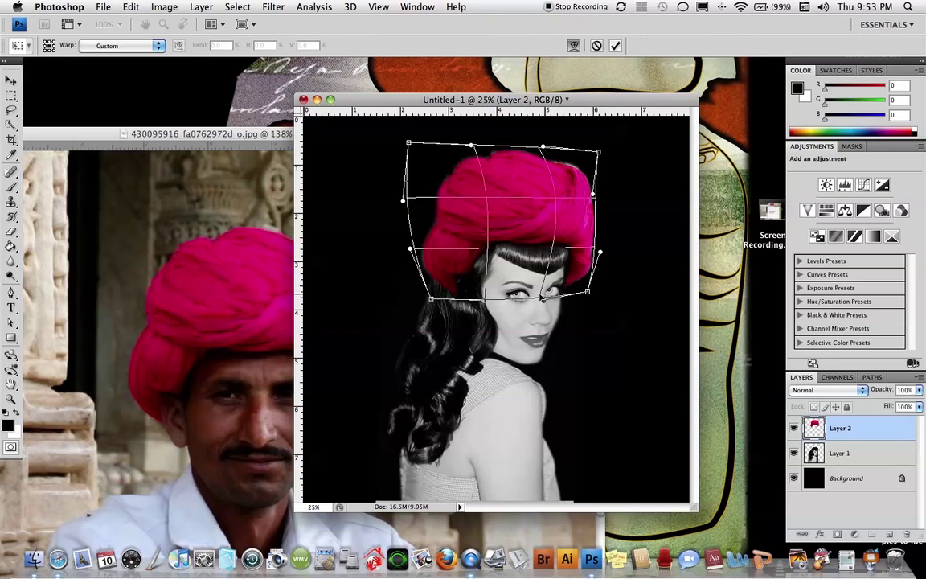
# Tuck in the turban's lower back corner, reshape its crown slightly upward and outward, and apply the warp
pyautogui.moveTo(510, 211); pyautogui.dragTo(462, 258)
pyautogui.moveTo(433, 300); pyautogui.dragTo(438, 292)
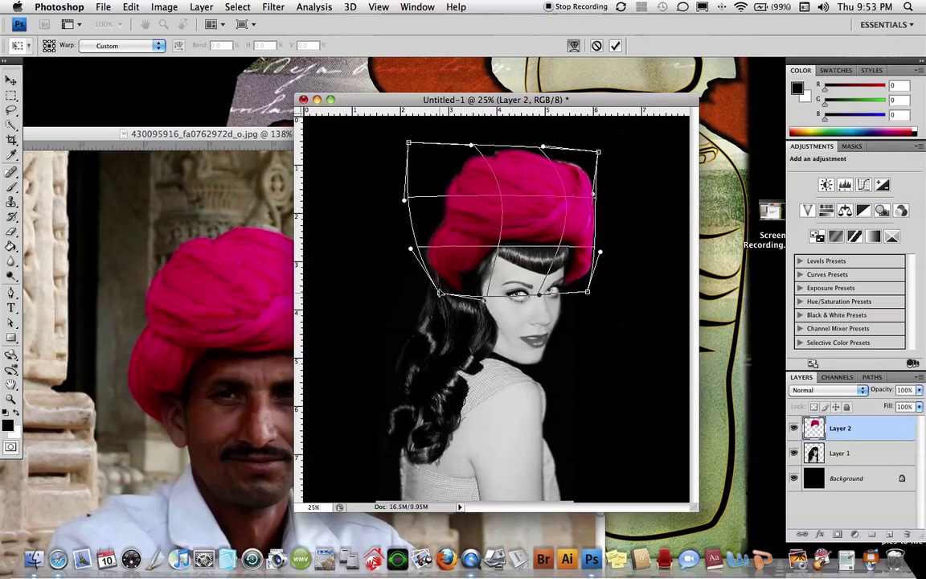
pyautogui.moveTo(440, 162); pyautogui.dragTo(435, 162)
pyautogui.moveTo(498, 164); pyautogui.dragTo(538, 160)
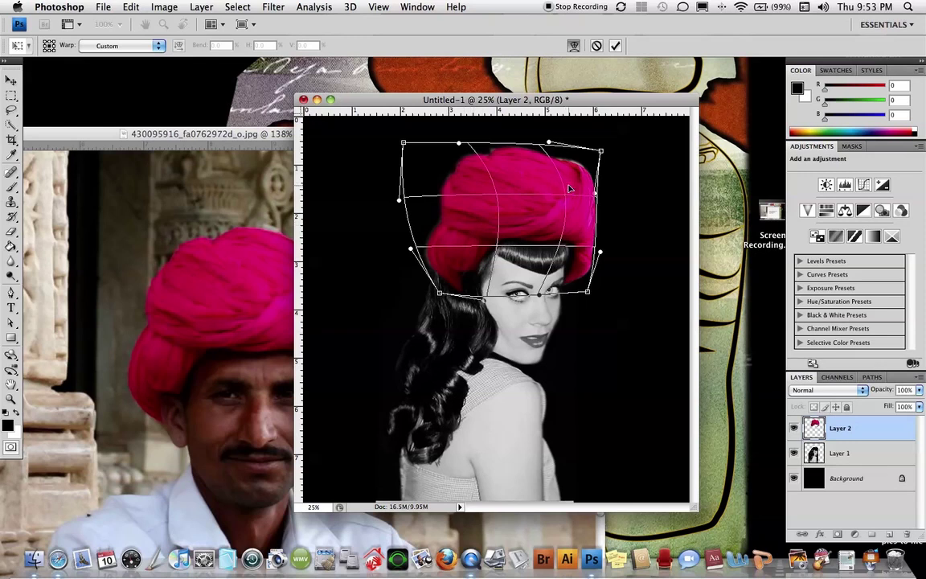
pyautogui.press('Return')
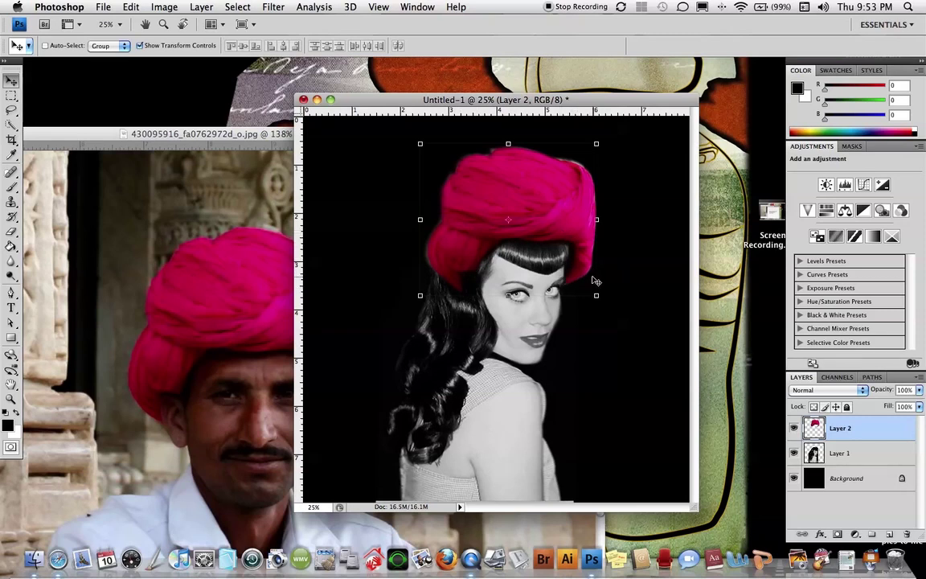
# Clone turban fabric with a soft 100 px Clone Stamp brush over the notch in the turban's lower edge beside the woman's hair
pyautogui.click(11, 399)
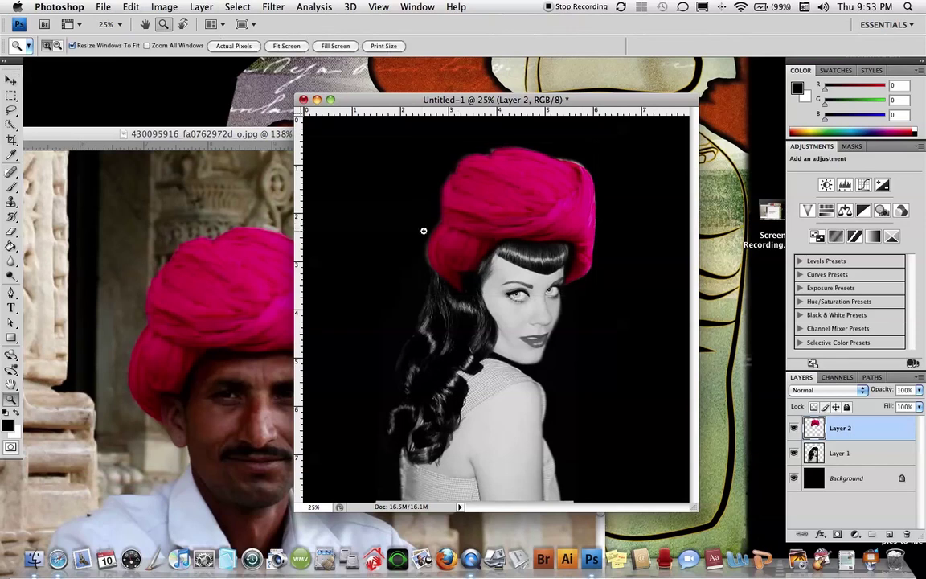
pyautogui.moveTo(536, 328); pyautogui.dragTo(534, 326)
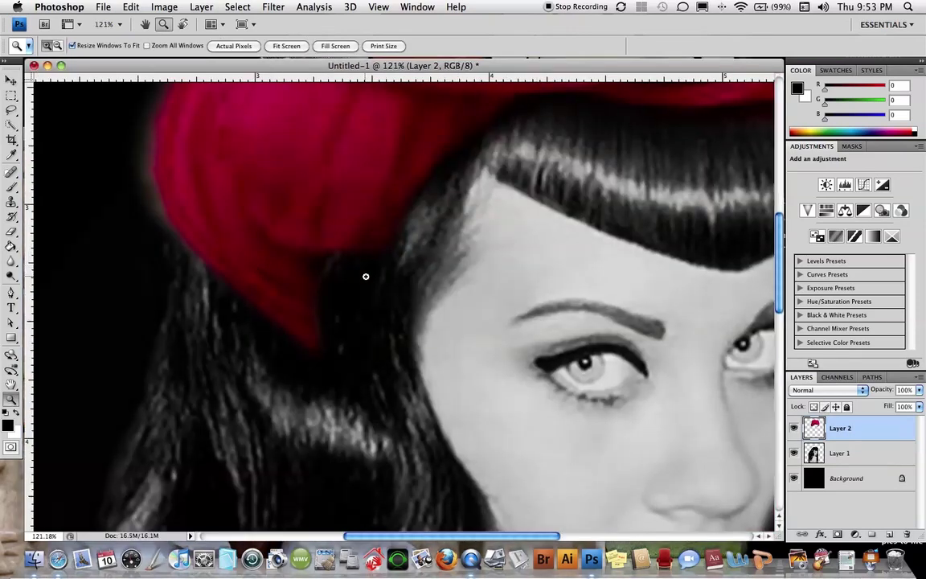
pyautogui.scroll(4, 373, 281)
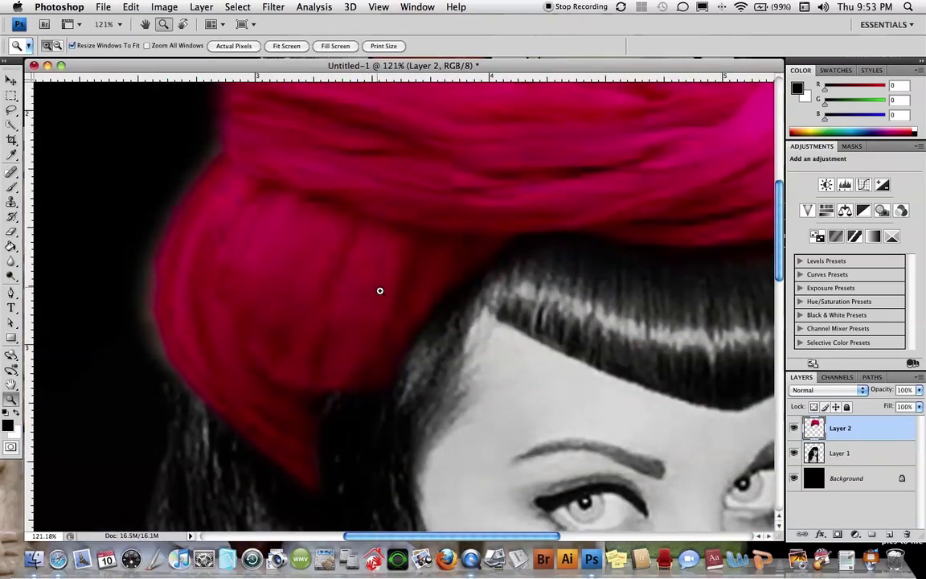
pyautogui.click(10, 203)
pyautogui.rightClick(372, 250)
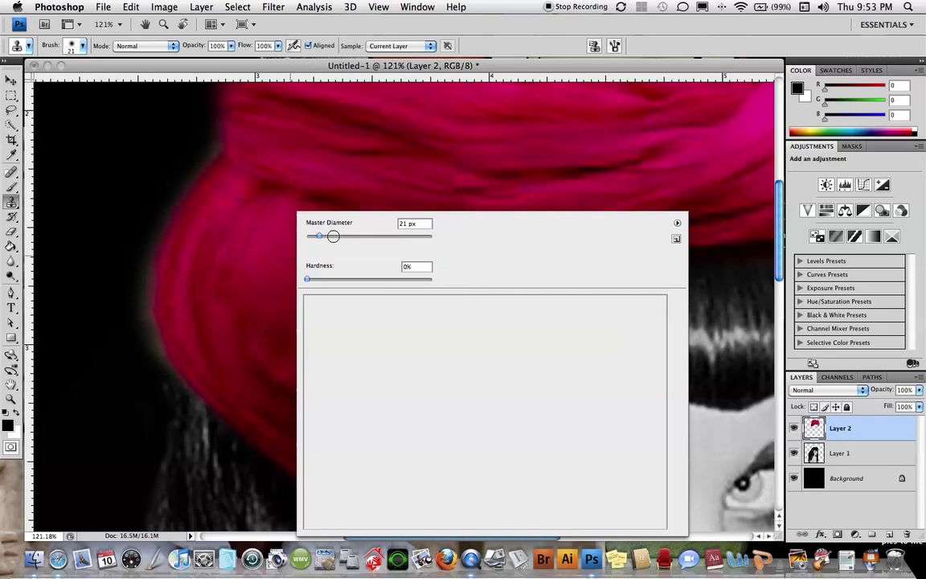
pyautogui.click(365, 236)
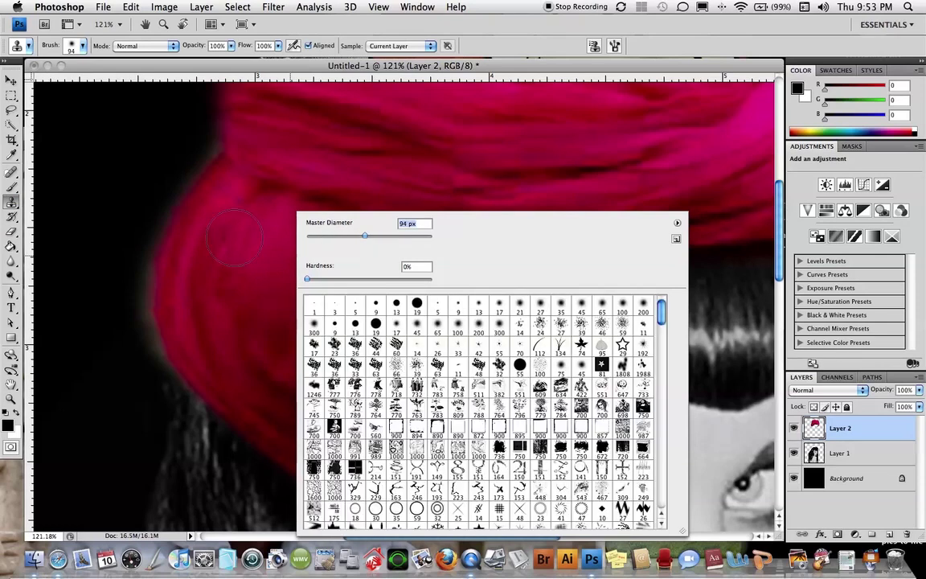
pyautogui.moveTo(368, 238); pyautogui.dragTo(370, 238)
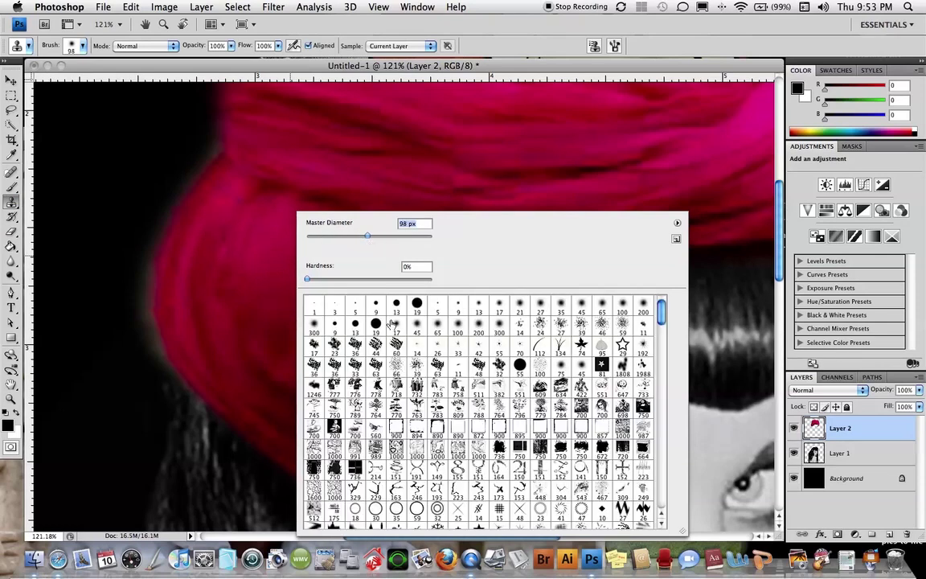
pyautogui.click(459, 326)
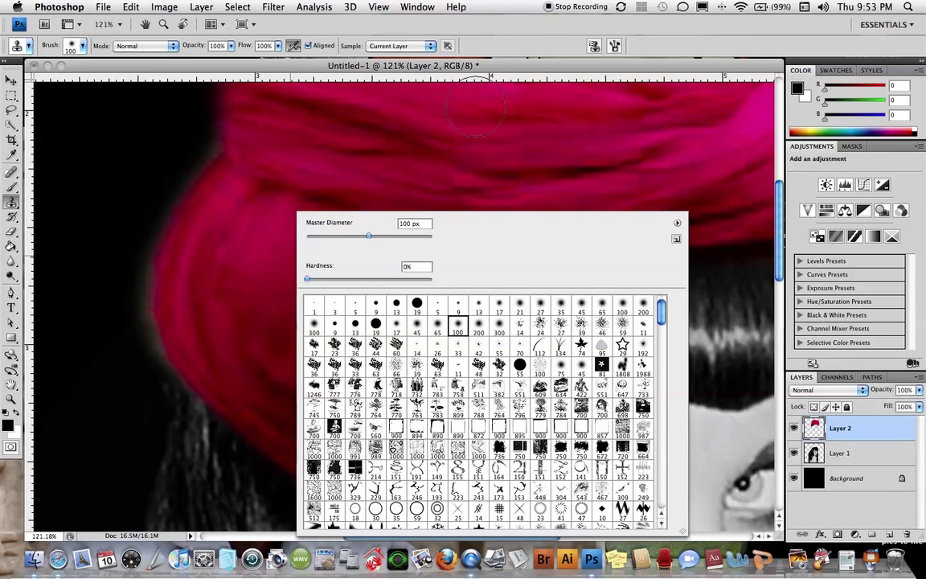
pyautogui.click(497, 78)
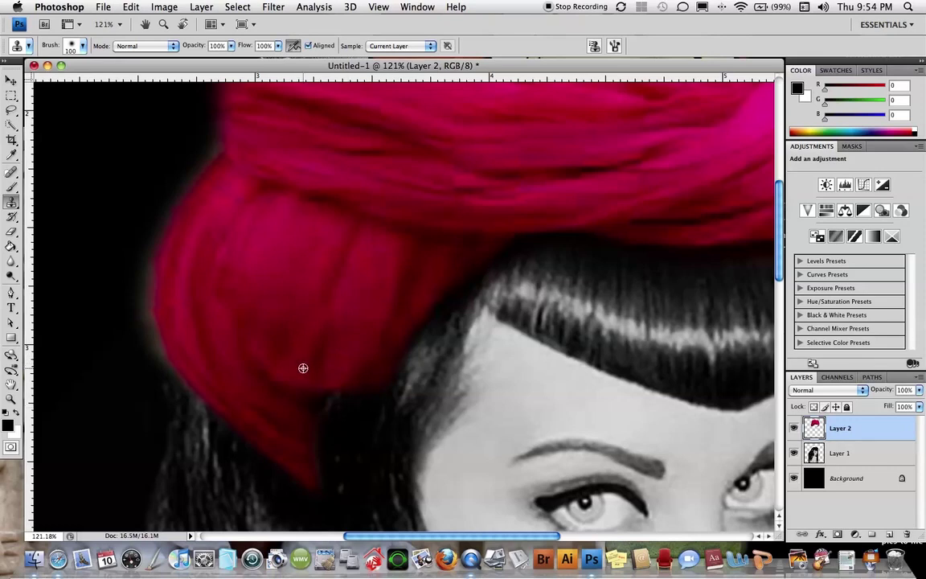
pyautogui.moveTo(301, 368)
pyautogui.mouseDown()
pyautogui.moveTo(343, 409)
pyautogui.moveTo(316, 395)
pyautogui.moveTo(330, 456)
pyautogui.moveTo(344, 411)
pyautogui.moveTo(320, 372)
pyautogui.moveTo(328, 459)
pyautogui.moveTo(325, 353)
pyautogui.moveTo(348, 400)
pyautogui.moveTo(397, 413)
pyautogui.mouseUp()
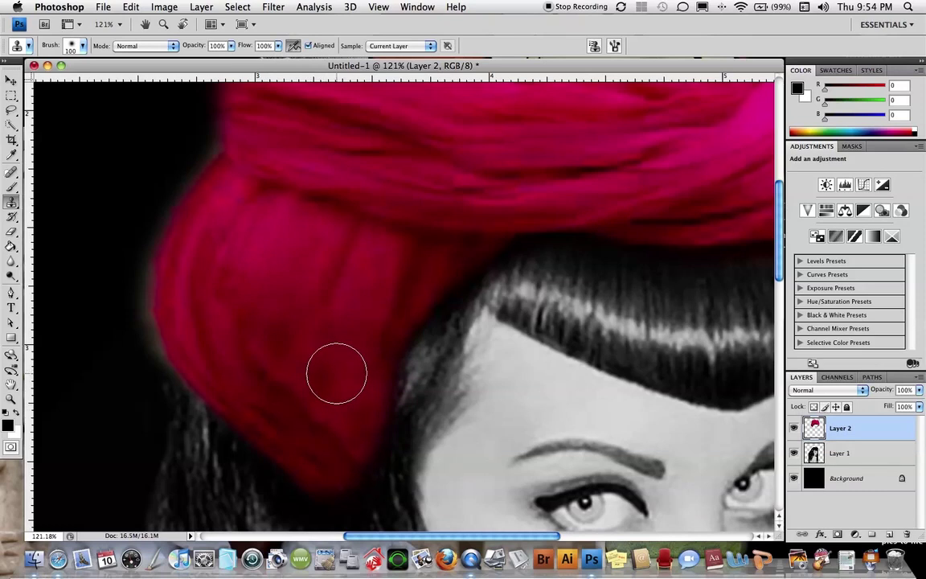
# Clone turban fabric over the upper part of the dark gap between the woman's bangs and the turban's front side flap
pyautogui.click(430, 378)
pyautogui.moveTo(507, 391); pyautogui.dragTo(481, 372)
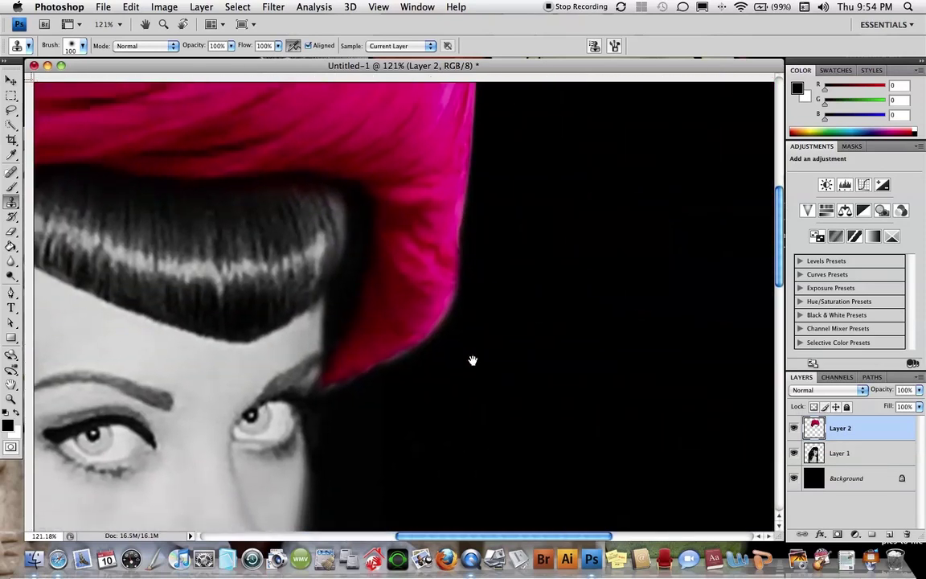
pyautogui.moveTo(144, 207)
pyautogui.mouseDown()
pyautogui.moveTo(213, 242)
pyautogui.moveTo(356, 250)
pyautogui.mouseUp()
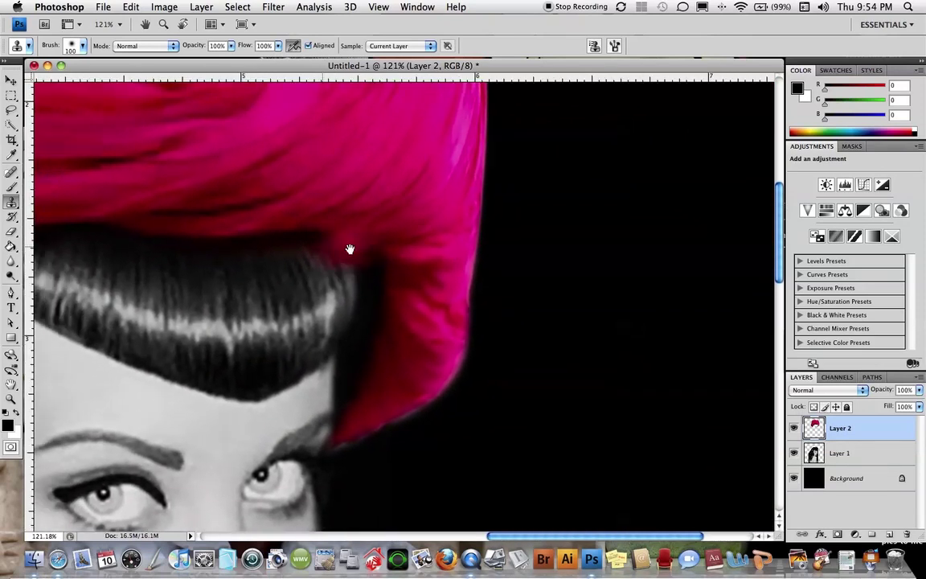
pyautogui.moveTo(375, 297)
pyautogui.mouseDown()
pyautogui.moveTo(356, 399)
pyautogui.moveTo(401, 339)
pyautogui.mouseUp()
pyautogui.moveTo(392, 198); pyautogui.dragTo(408, 342)
pyautogui.scroll(8, 407, 343)
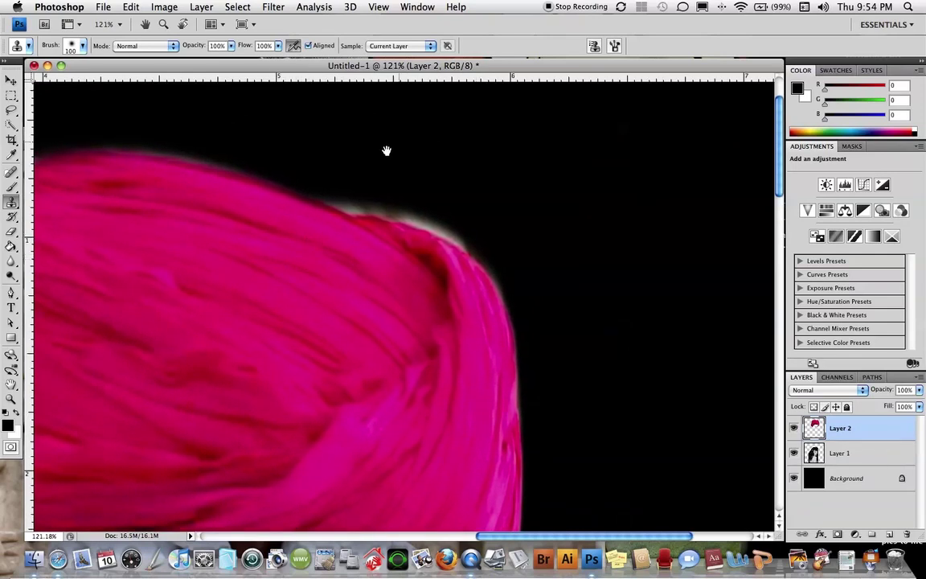
pyautogui.scroll(-10, 401, 372)
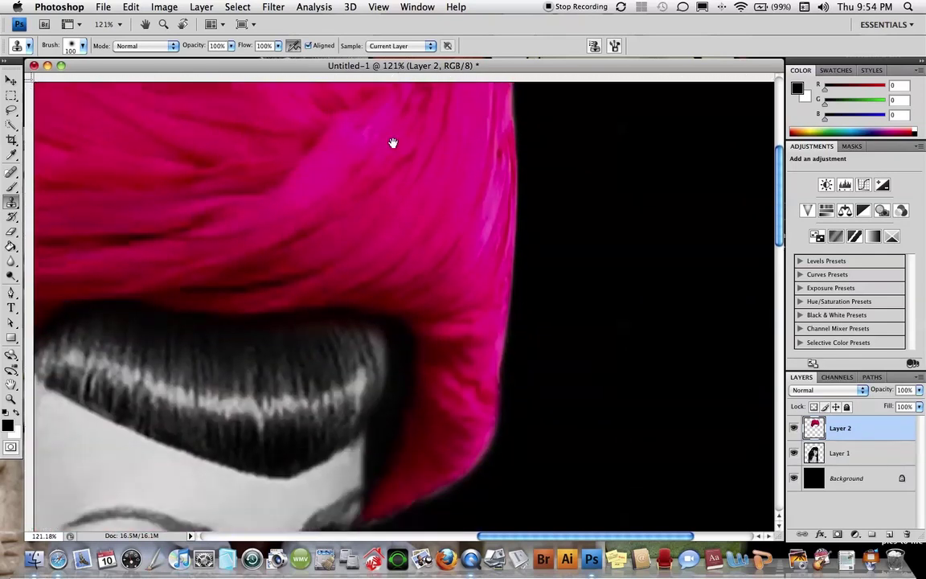
pyautogui.moveTo(412, 259); pyautogui.dragTo(410, 263)
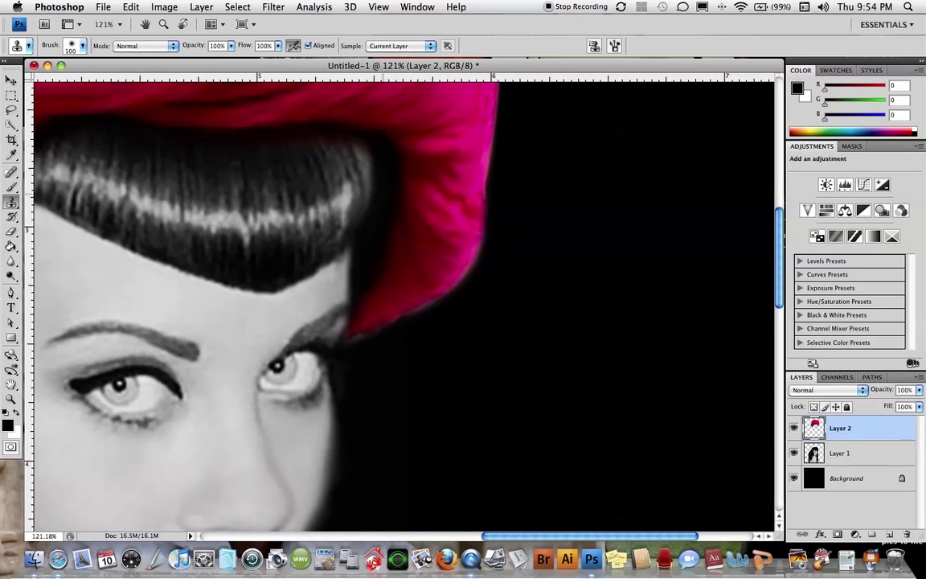
pyautogui.keyDown('alt'); pyautogui.click(426, 172); pyautogui.keyUp('alt')
pyautogui.moveTo(409, 153); pyautogui.dragTo(389, 160)
pyautogui.keyDown('alt'); pyautogui.click(423, 193); pyautogui.keyUp('alt')
pyautogui.moveTo(413, 206); pyautogui.dragTo(390, 215)
# Clone turban fabric over the remaining lower gap beside the bangs and along the bangs' upper corner
pyautogui.keyDown('alt'); pyautogui.click(425, 249); pyautogui.keyUp('alt')
pyautogui.moveTo(413, 250)
pyautogui.mouseDown()
pyautogui.moveTo(368, 255)
pyautogui.moveTo(370, 225)
pyautogui.moveTo(404, 192)
pyautogui.moveTo(369, 128)
pyautogui.moveTo(374, 138)
pyautogui.moveTo(396, 116)
pyautogui.mouseUp()
pyautogui.keyDown('alt'); pyautogui.click(395, 242); pyautogui.keyUp('alt')
pyautogui.click(372, 243)
pyautogui.keyDown('alt'); pyautogui.click(404, 118); pyautogui.keyUp('alt')
pyautogui.moveTo(317, 112)
pyautogui.mouseDown()
pyautogui.moveTo(353, 119)
pyautogui.moveTo(203, 126)
pyautogui.moveTo(353, 127)
pyautogui.moveTo(315, 117)
pyautogui.mouseUp()
# Erase the excess fabric over the bangs and the flap's pointed lower tip with a 133 px Eraser at 49% hardness
pyautogui.click(12, 230)
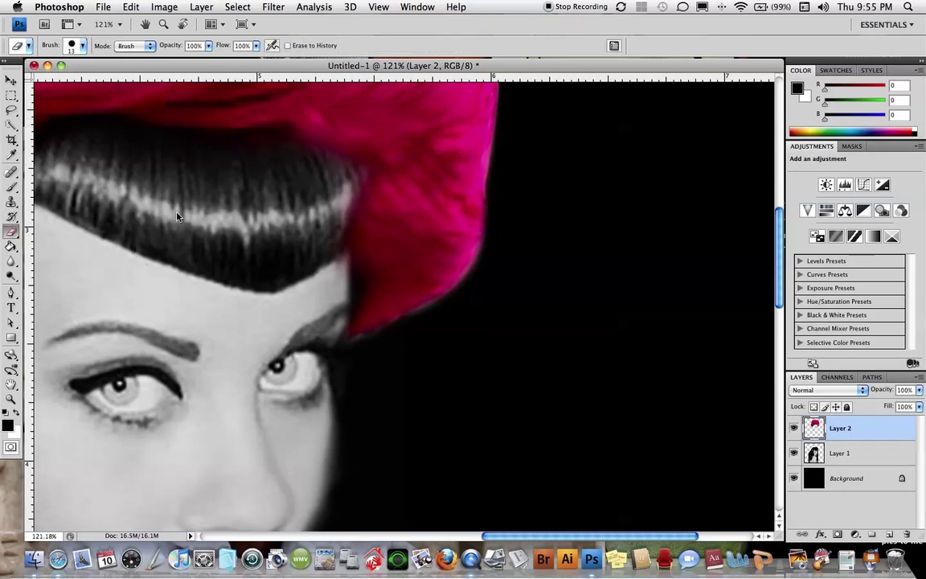
pyautogui.rightClick(216, 201)
pyautogui.click(305, 226)
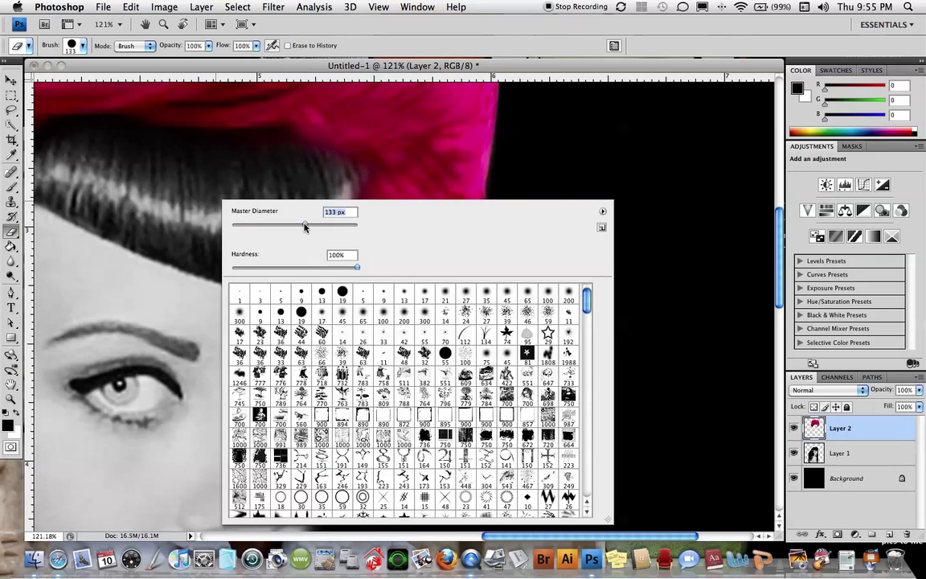
pyautogui.click(293, 268)
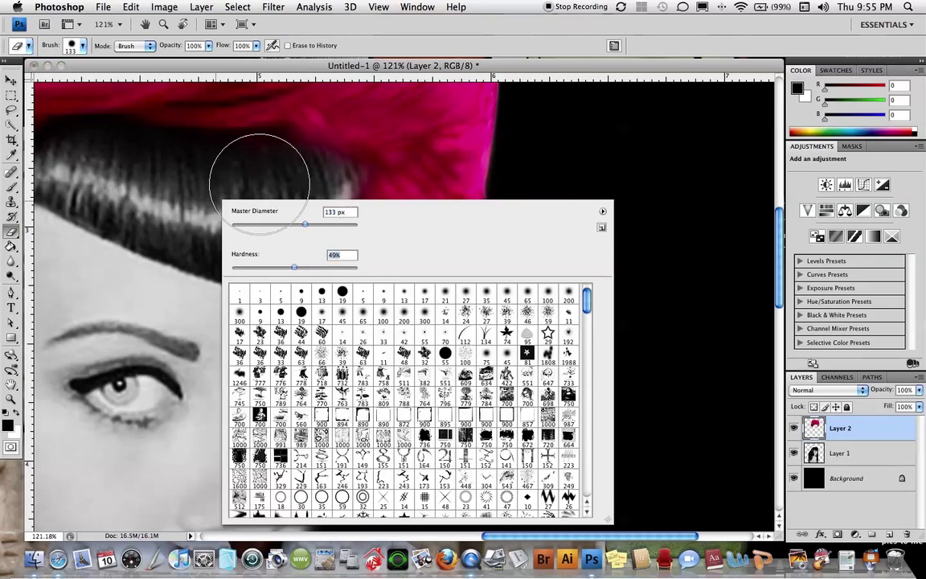
pyautogui.click(260, 186)
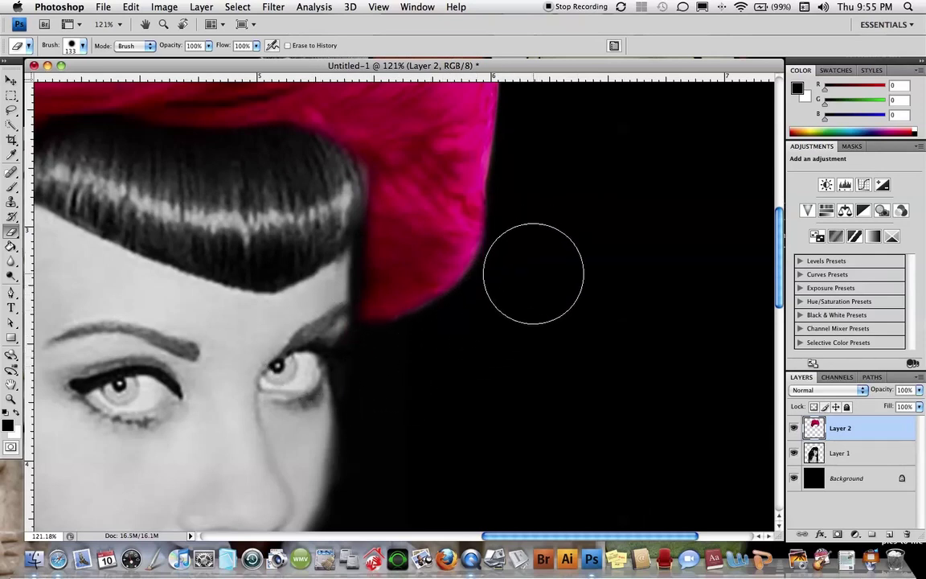
# Warp the turban's front side flap slightly beside the bangs and apply the transformation
pyautogui.press('v')
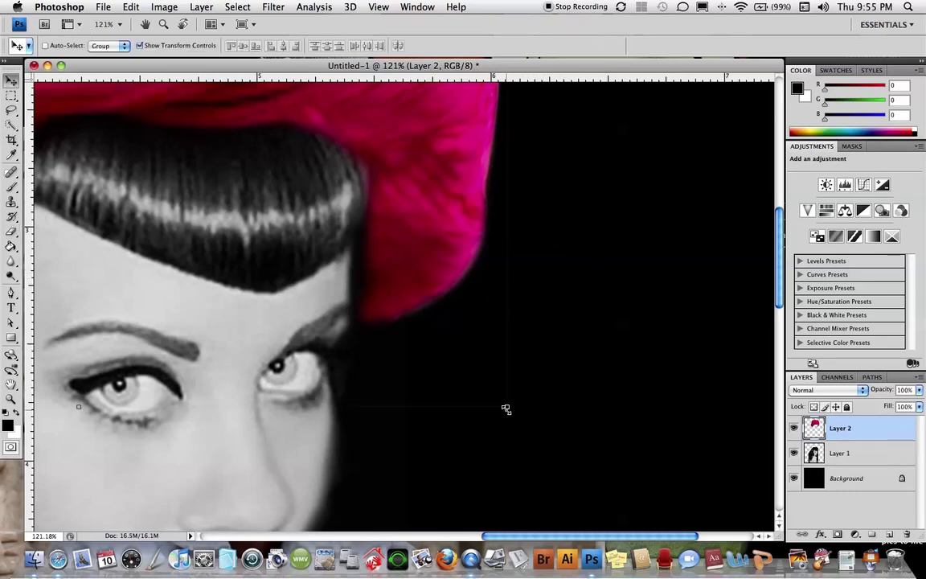
pyautogui.press('super+t')
pyautogui.rightClick(364, 230)
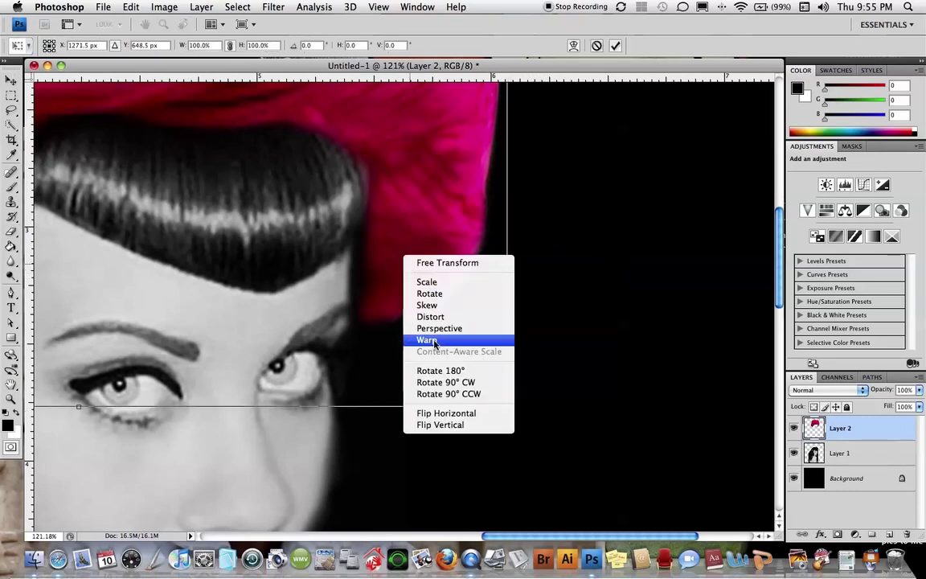
pyautogui.click(391, 310)
pyautogui.moveTo(394, 256); pyautogui.dragTo(394, 255)
pyautogui.press('Return')
# Scale the turban down to about 97.4% width and 92.3% height, keeping its lower edge in place, and apply
pyautogui.press('super+0')
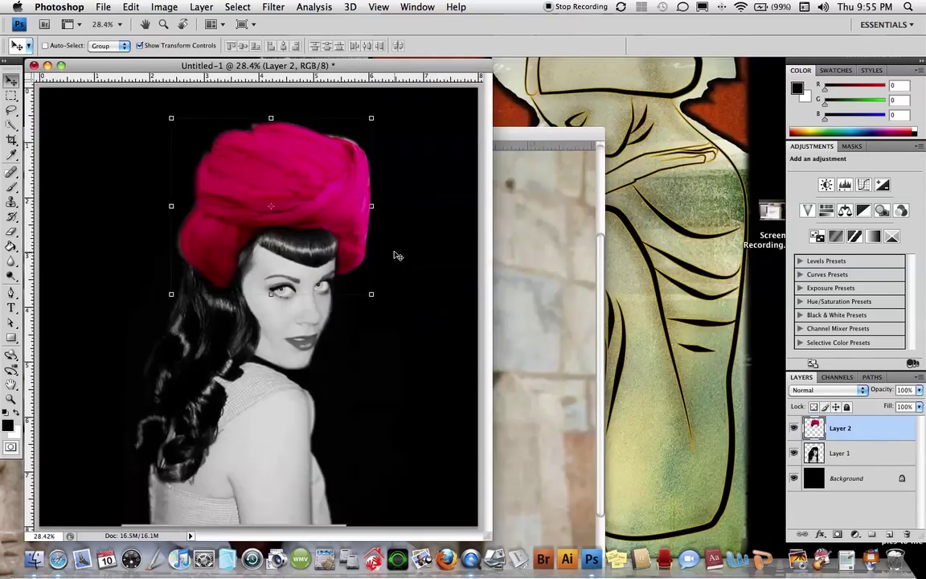
pyautogui.moveTo(373, 115); pyautogui.dragTo(369, 122)
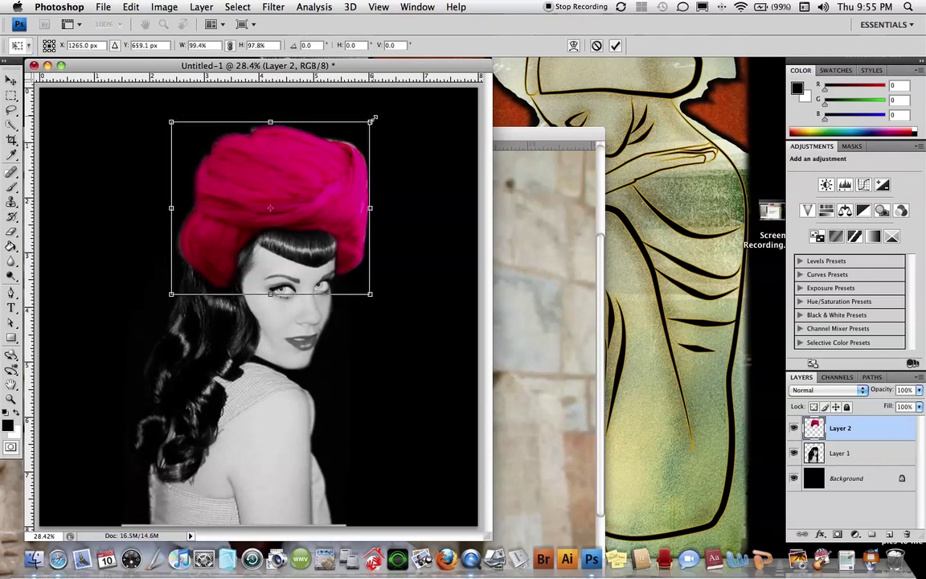
pyautogui.moveTo(269, 123); pyautogui.dragTo(262, 131)
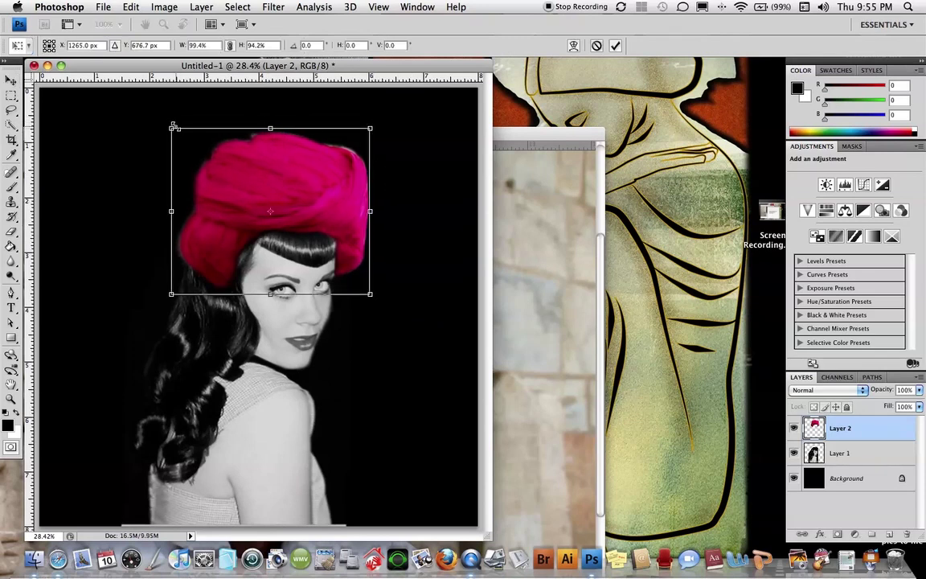
pyautogui.moveTo(174, 128); pyautogui.dragTo(176, 131)
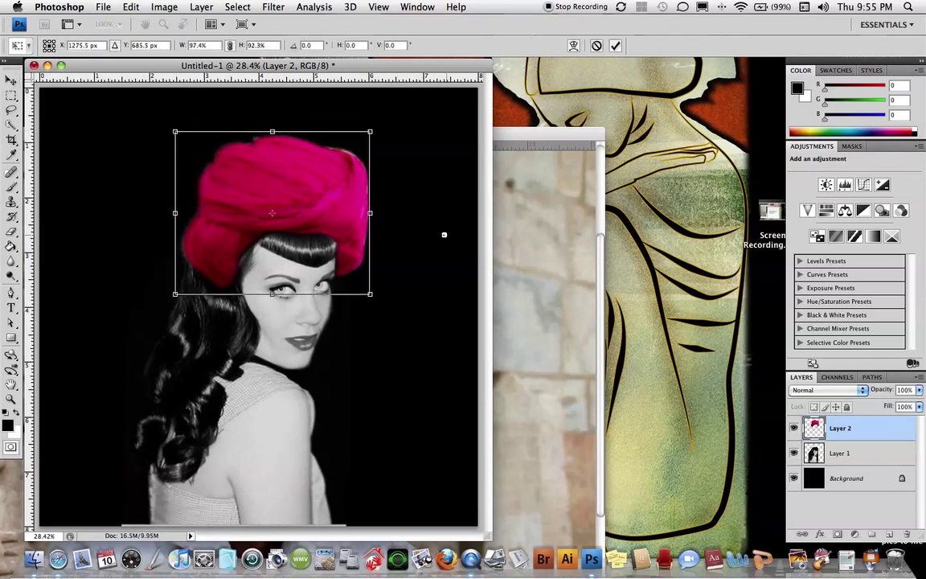
pyautogui.press('Return')
# Trim the turban's edge halo by deleting everything outside a feathered selection of its layer's outline, and deselect
pyautogui.keyDown('super'); pyautogui.click(815, 428); pyautogui.keyUp('super')
pyautogui.click(238, 7)
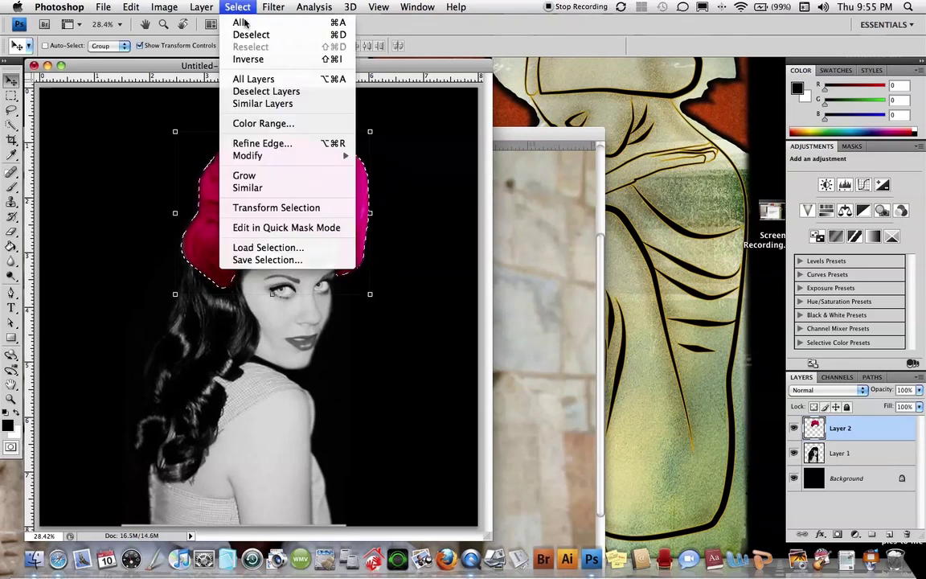
pyautogui.moveTo(241, 155)
pyautogui.click(386, 205)
pyautogui.click(527, 203)
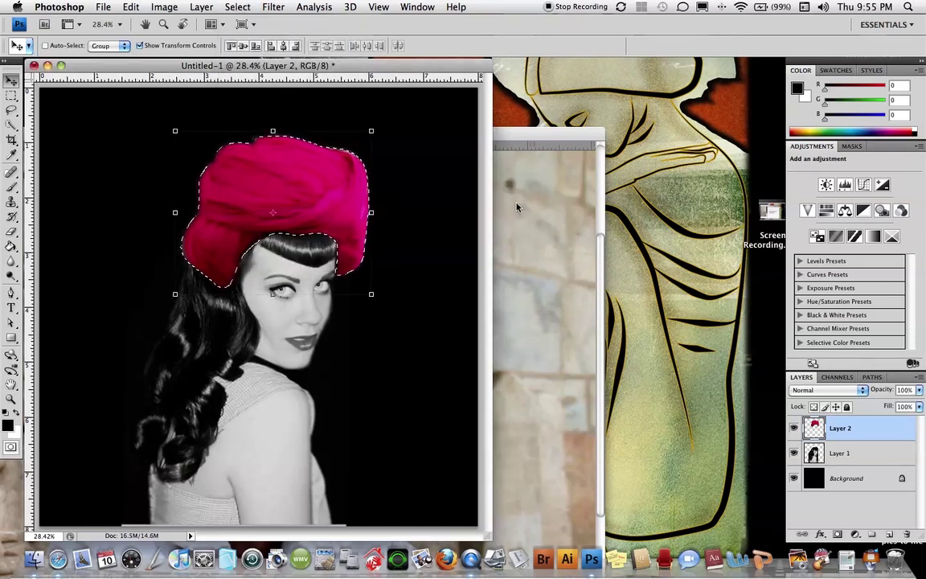
pyautogui.press('shift+super+i')
pyautogui.press('Delete')
pyautogui.press('super+d')
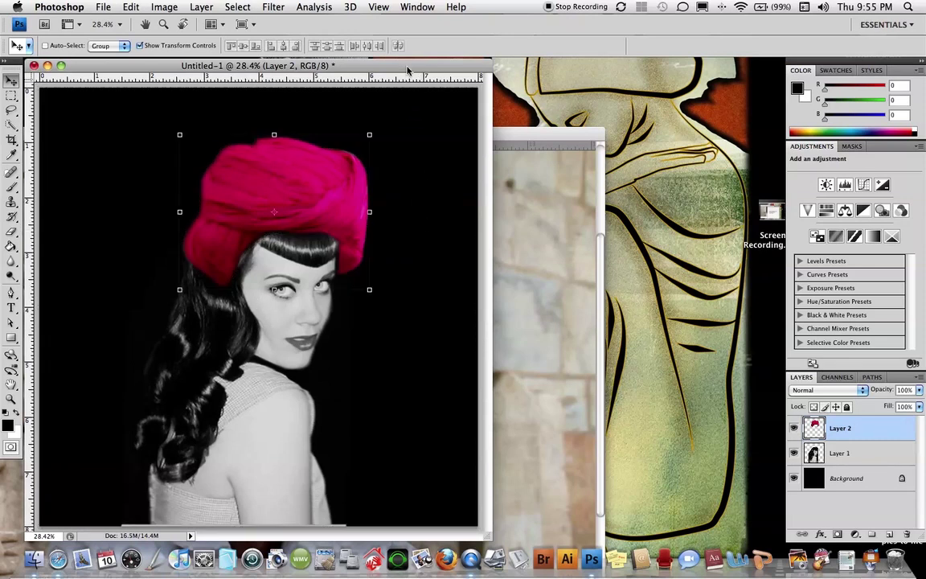
# Move the document window aside and nudge the turban slightly down on the woman's head
pyautogui.moveTo(409, 69); pyautogui.dragTo(517, 69)
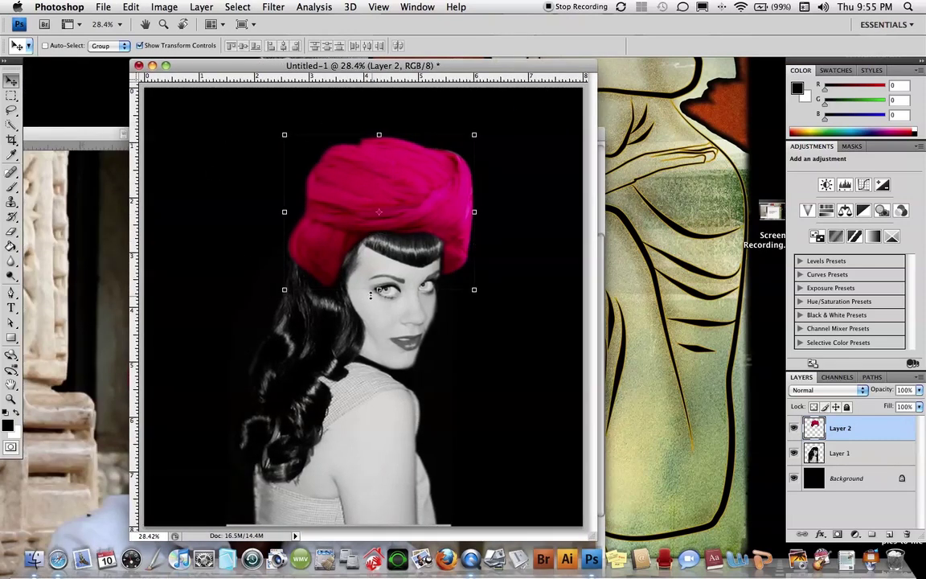
pyautogui.moveTo(401, 169); pyautogui.dragTo(400, 172)
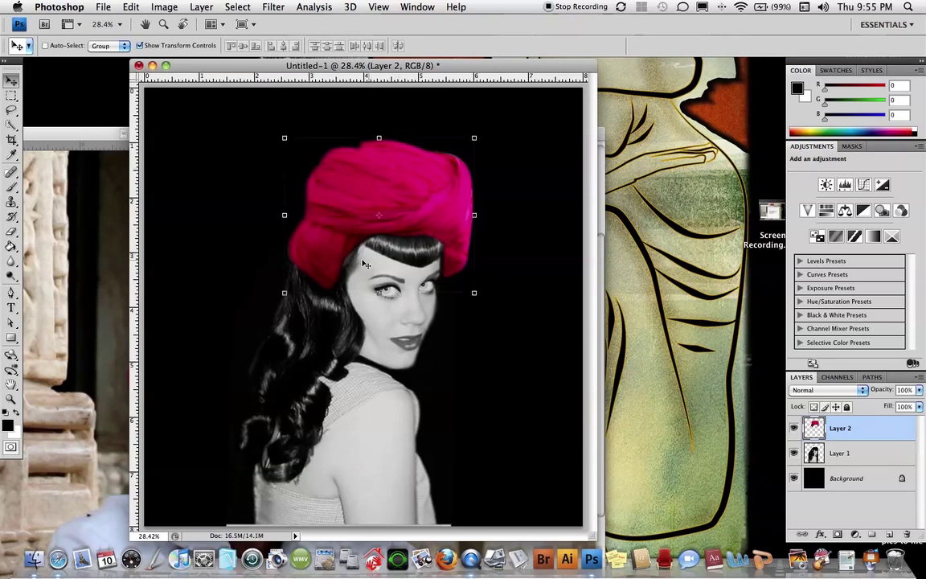